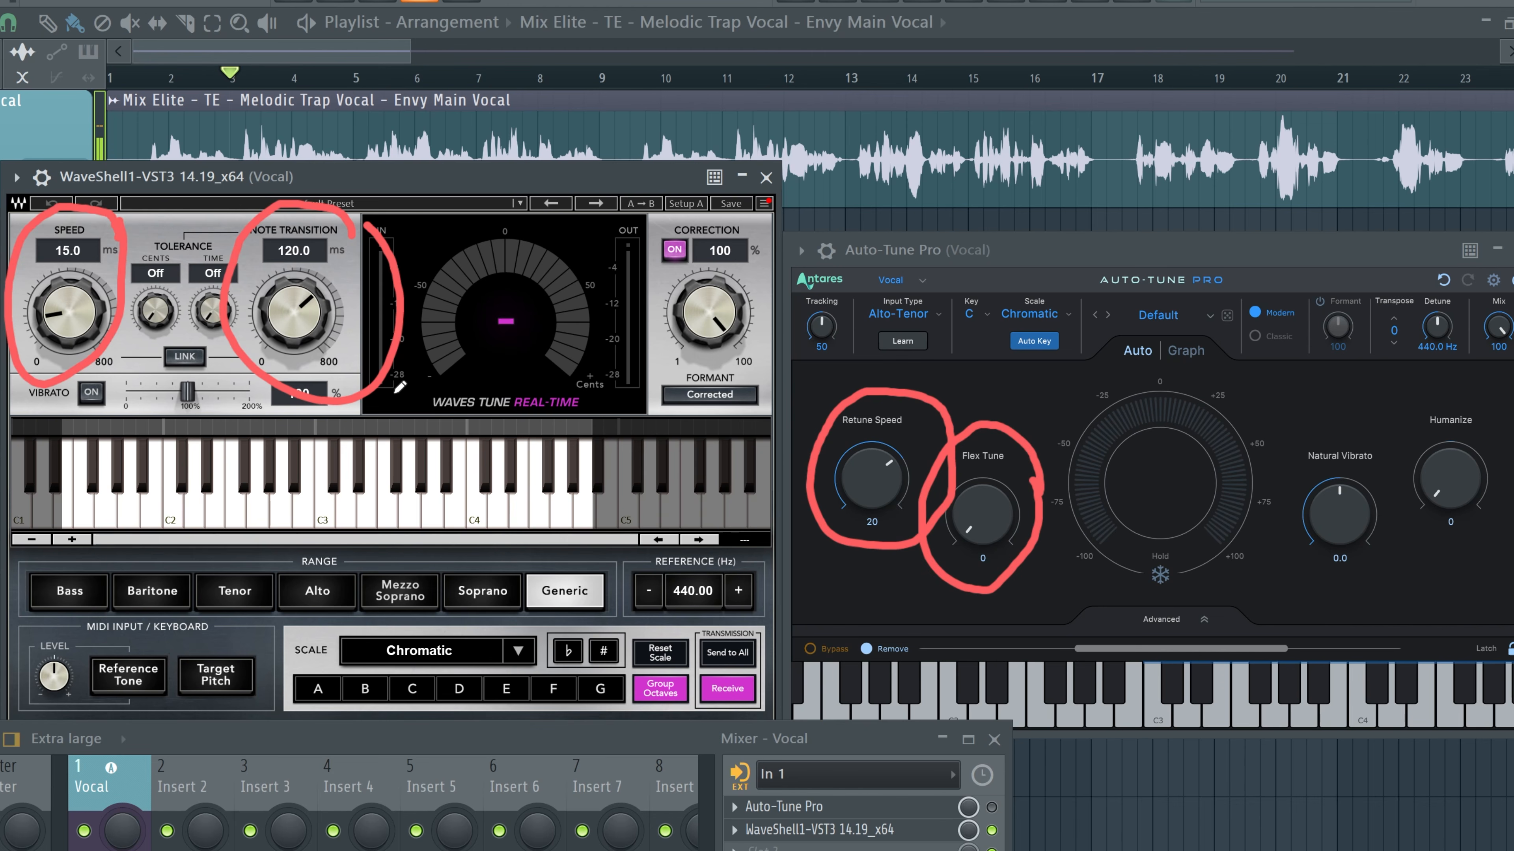
{"action": "left_click_drag", "start_coordinate": [19, 415], "coordinate": [201, 431]}
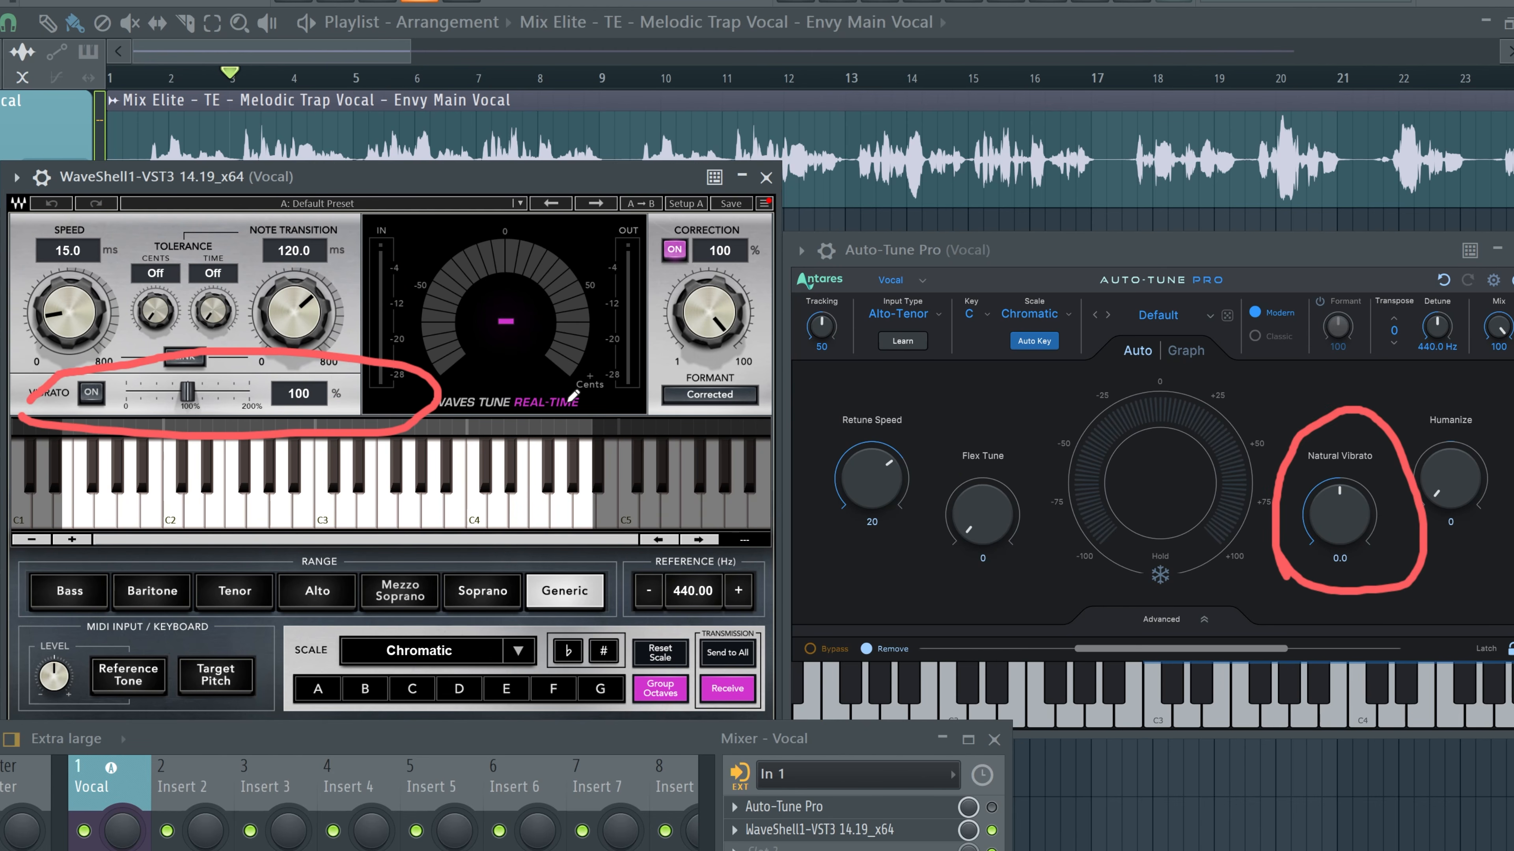
{"action": "key", "text": "Escape"}
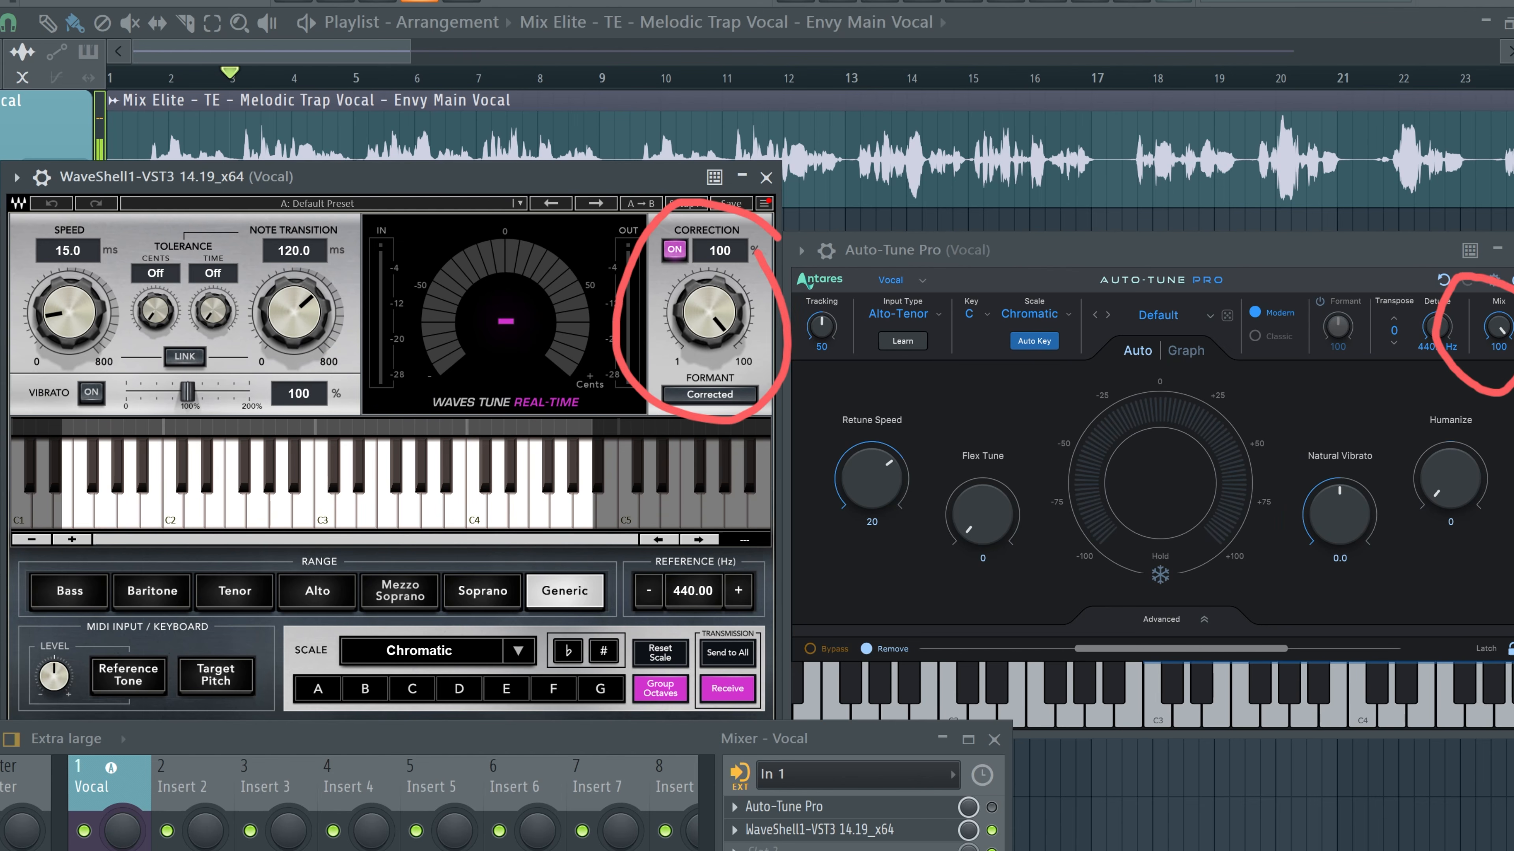
{"action": "key", "text": "Escape"}
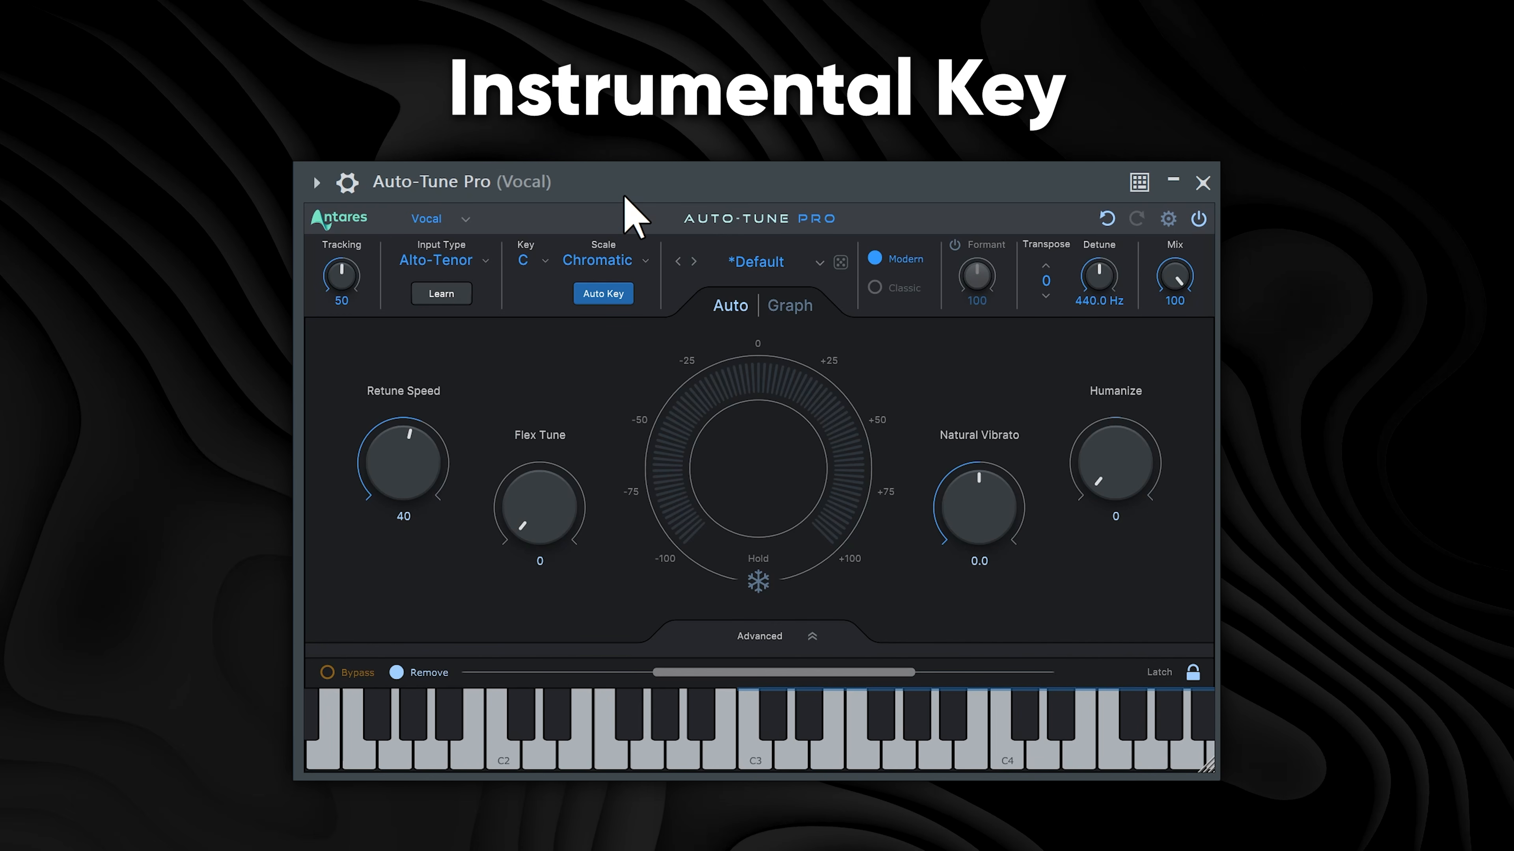
Set the Auto-Tune Pro key to A and the scale to Minor, and check the available input types.
{"action": "left_click", "coordinate": [539, 263]}
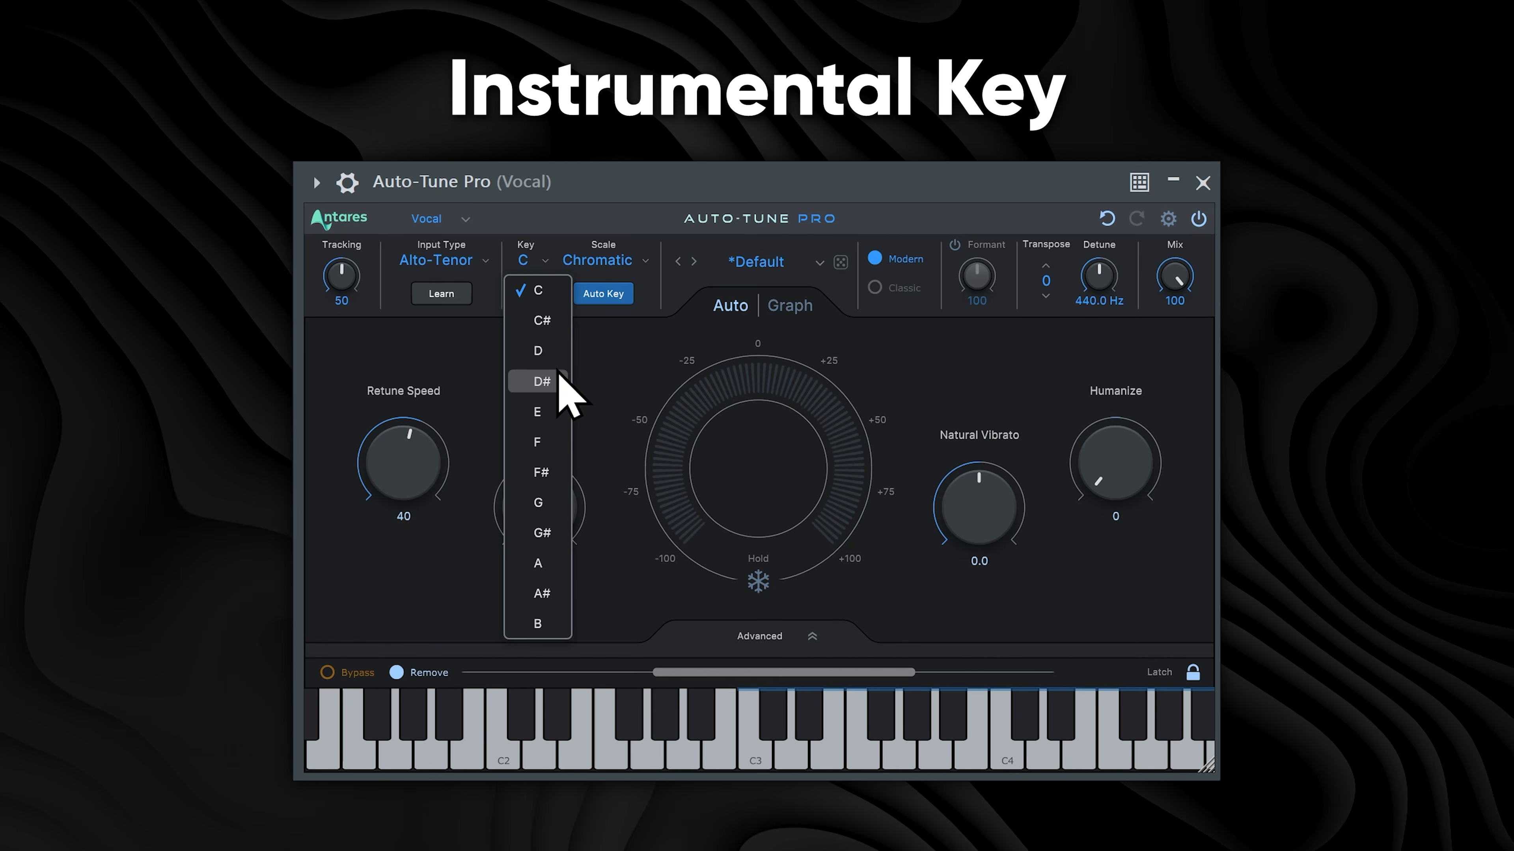
{"action": "left_click", "coordinate": [538, 563]}
{"action": "left_click", "coordinate": [601, 263]}
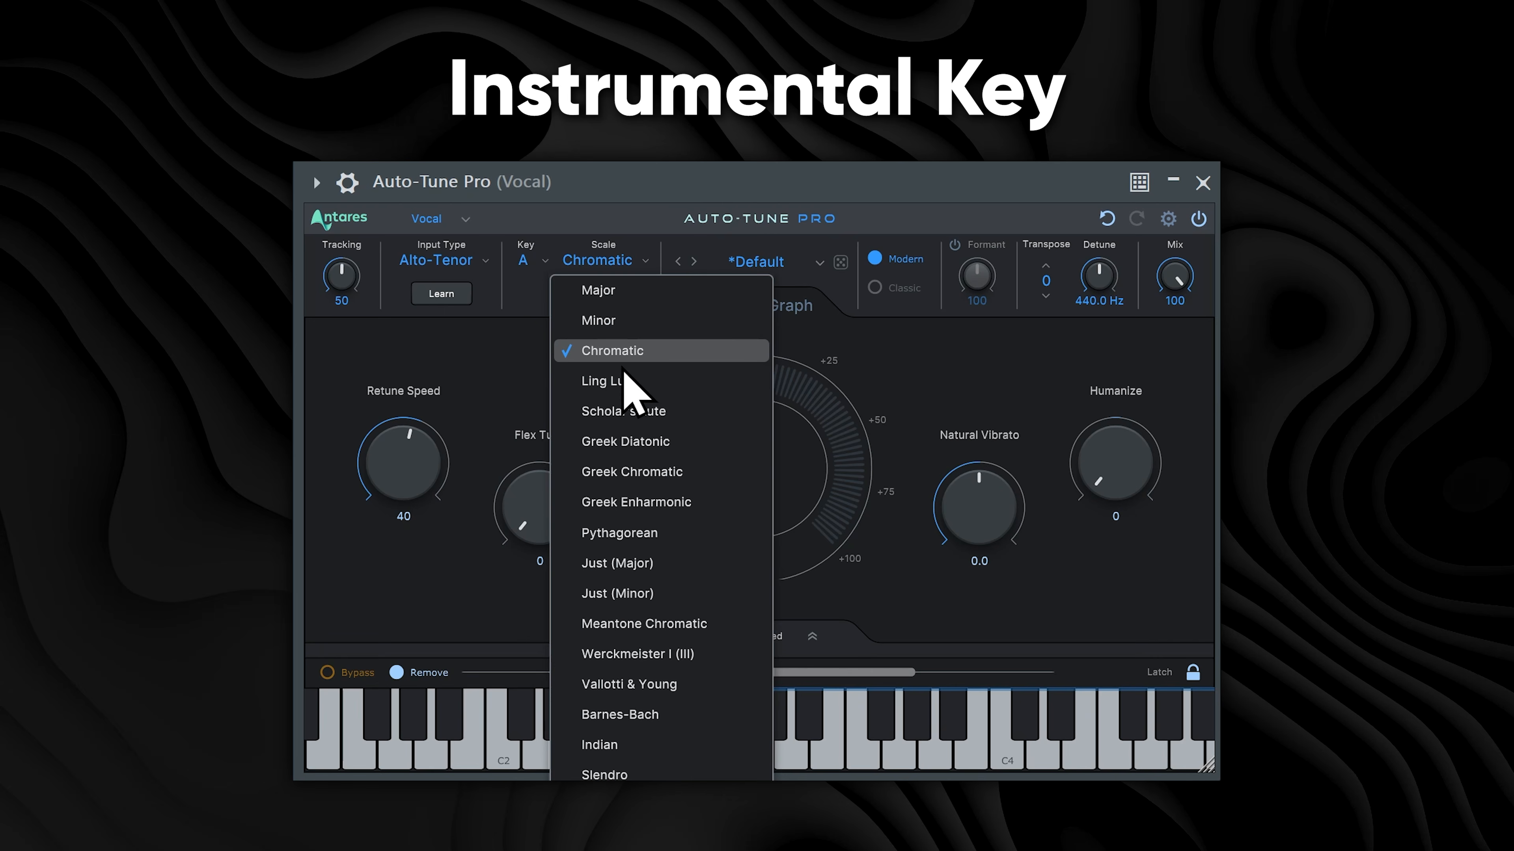
{"action": "left_click", "coordinate": [623, 322]}
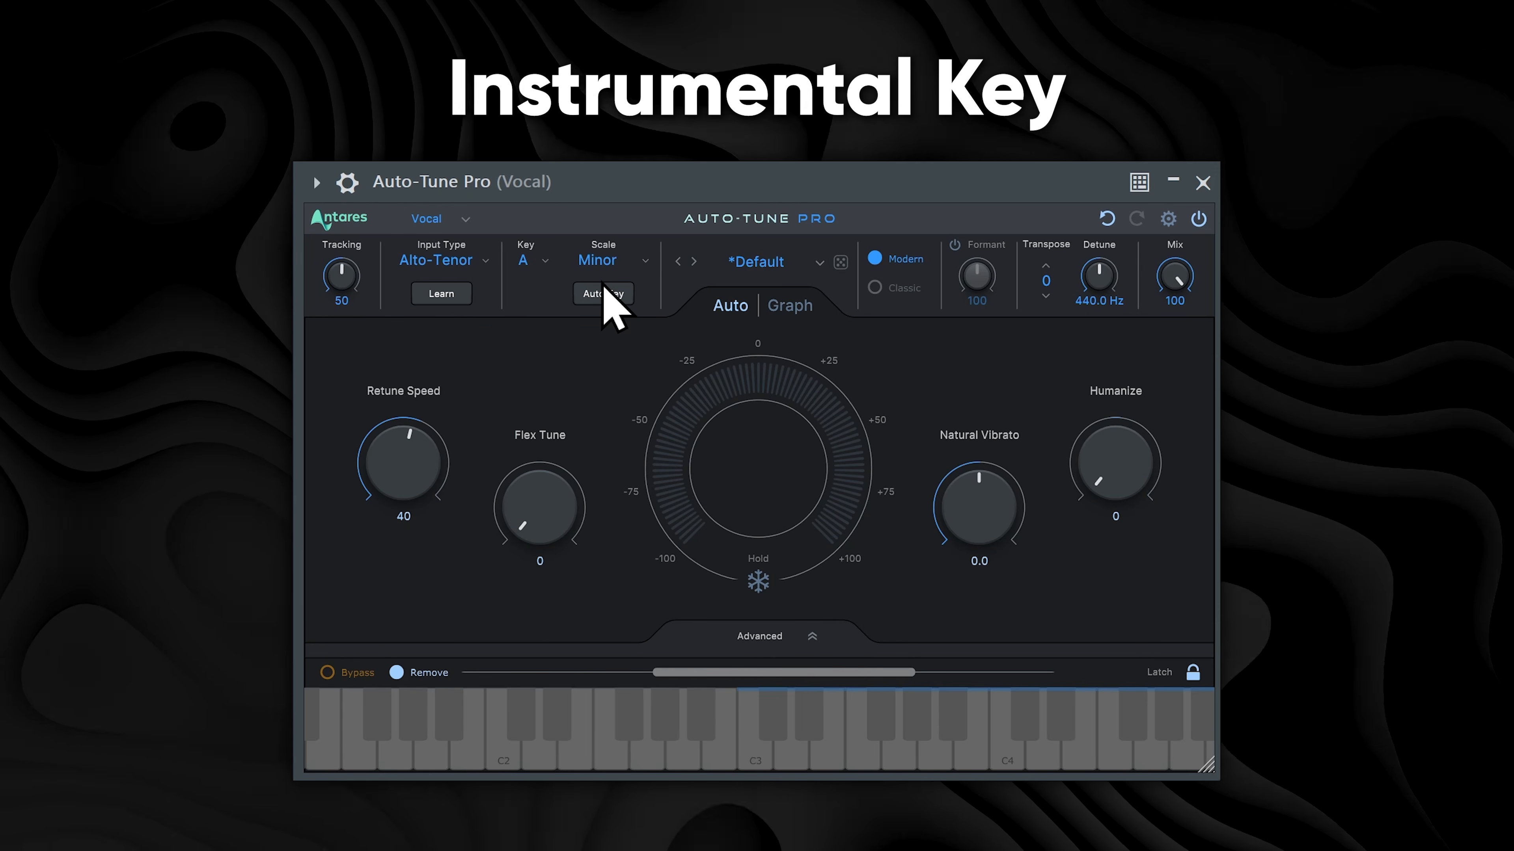
{"action": "left_click", "coordinate": [476, 265]}
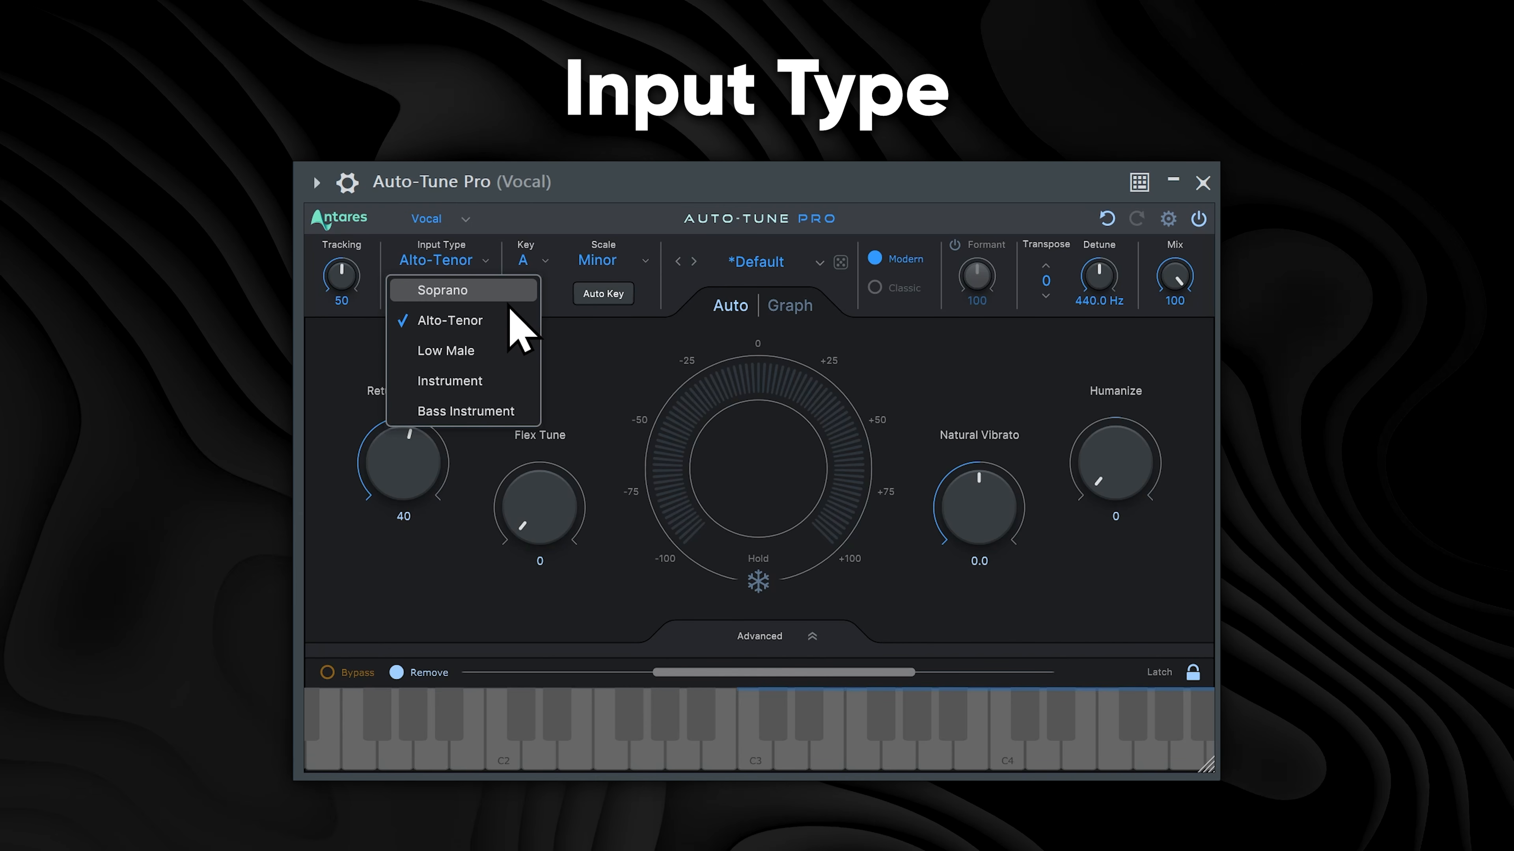
{"action": "left_click", "coordinate": [932, 392]}
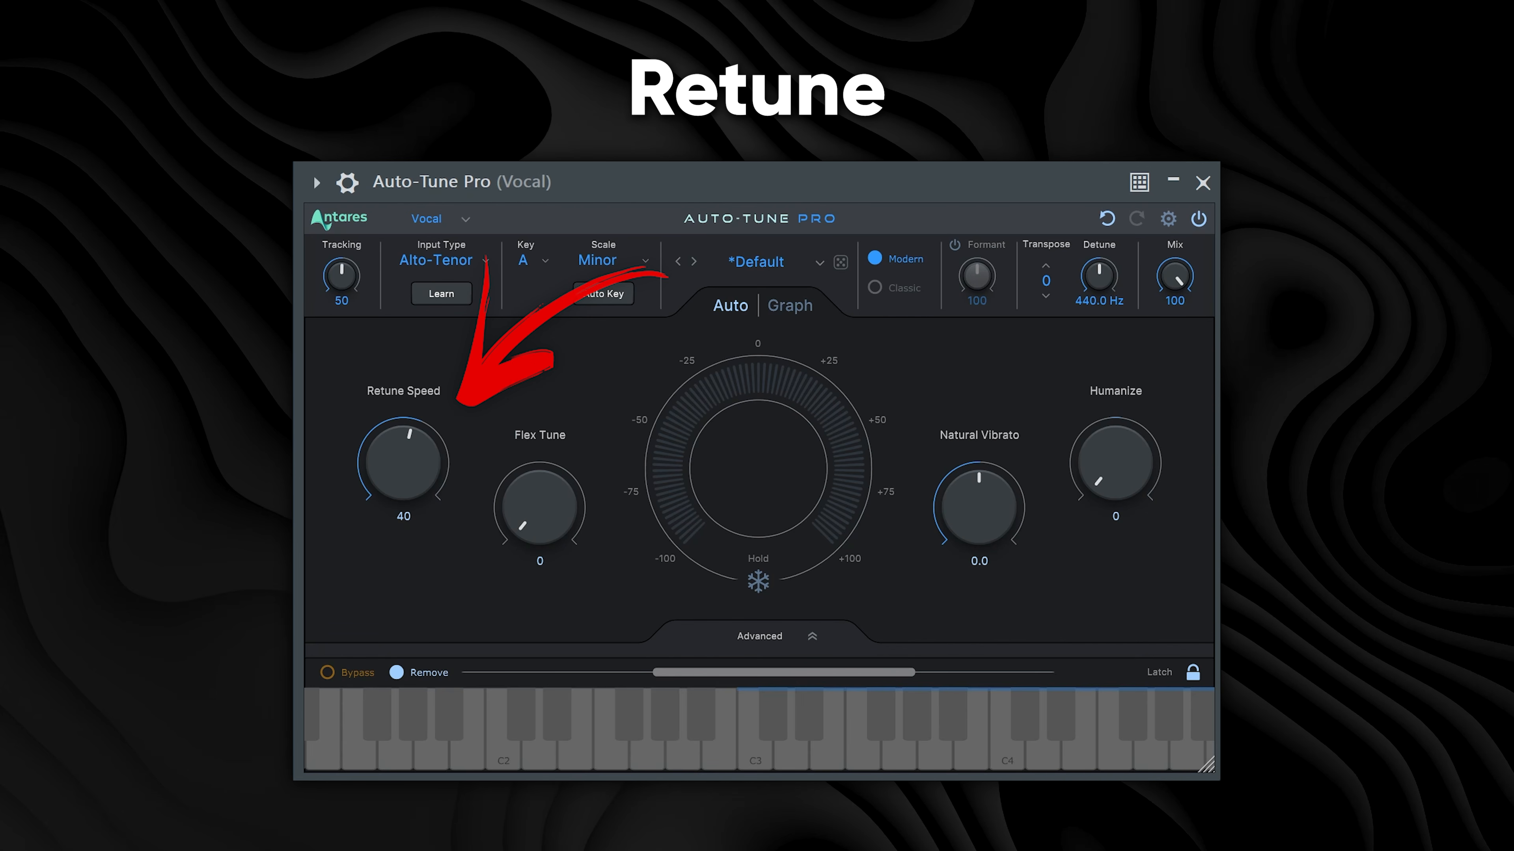
Try Retune Speed across its range, from fast correction to the slowest setting of 400.
{"action": "left_click_drag", "start_coordinate": [403, 462], "coordinate": [512, 185]}
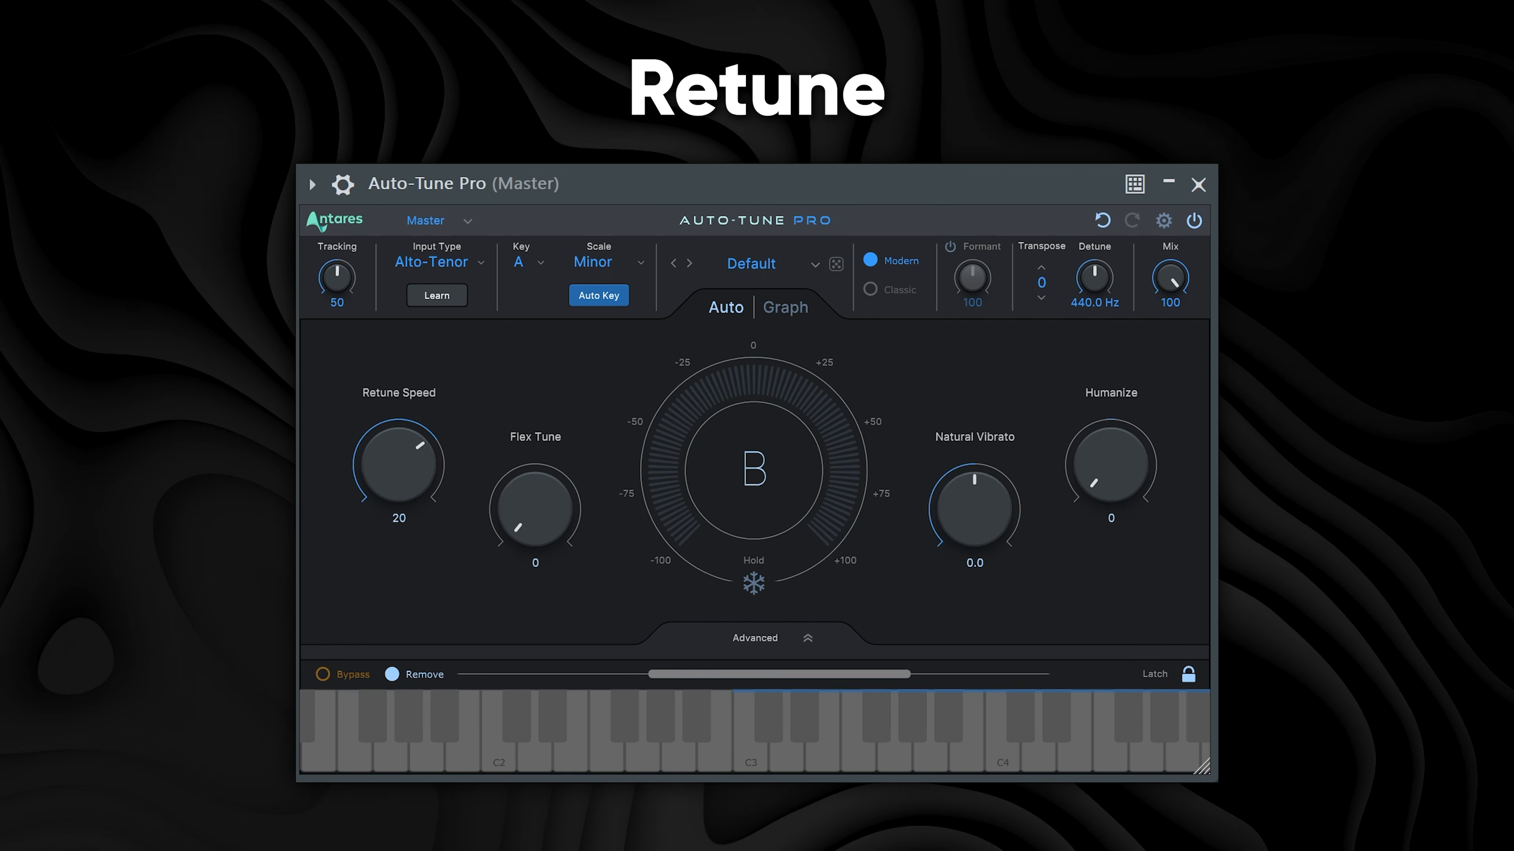
{"action": "left_click_drag", "start_coordinate": [410, 482], "coordinate": [410, 572]}
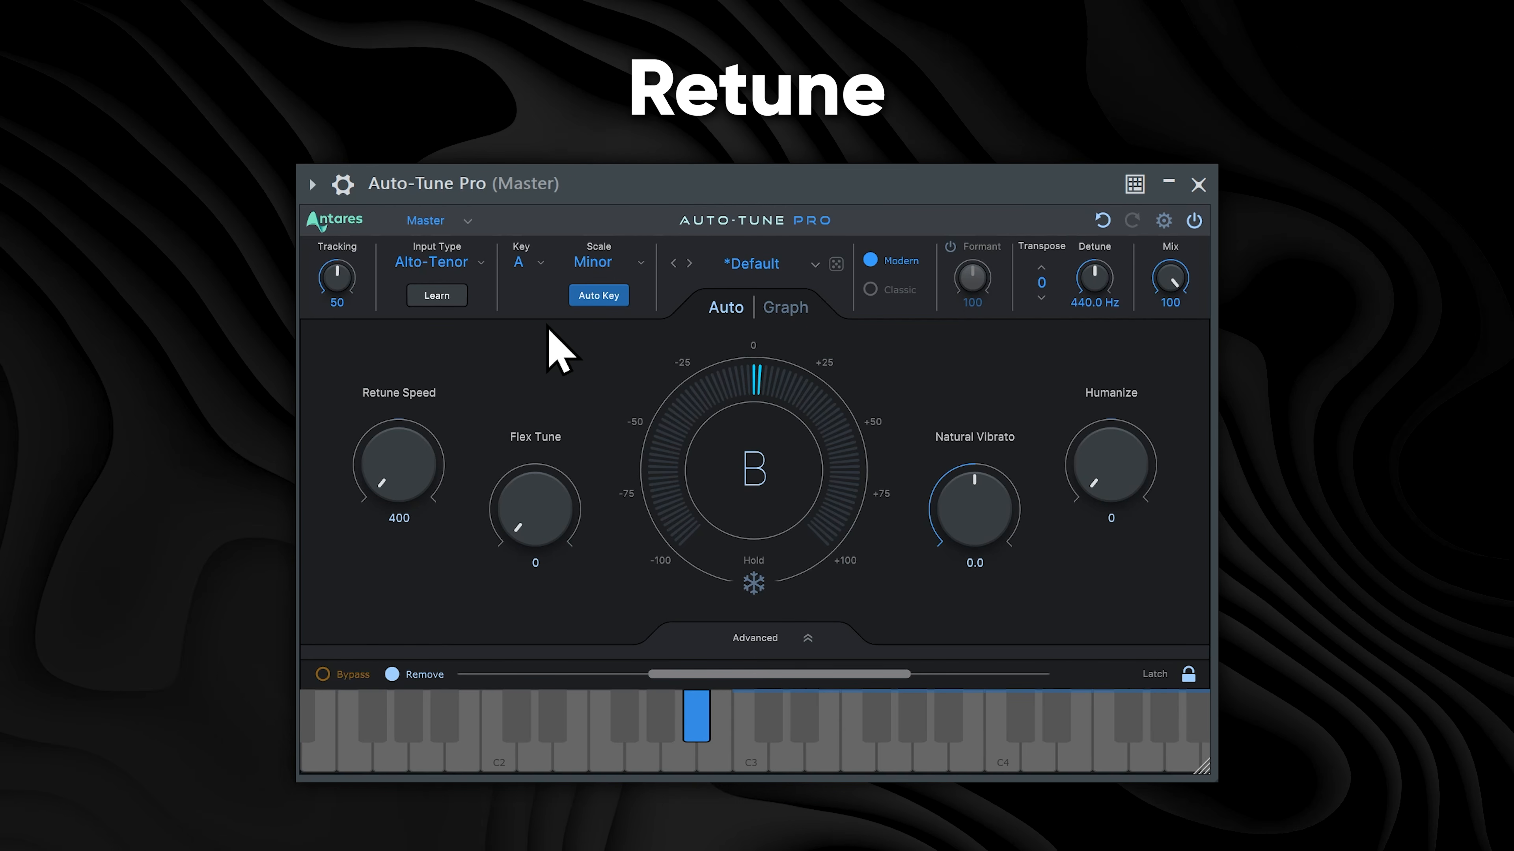
{"action": "left_click_drag", "start_coordinate": [415, 480], "coordinate": [510, 212]}
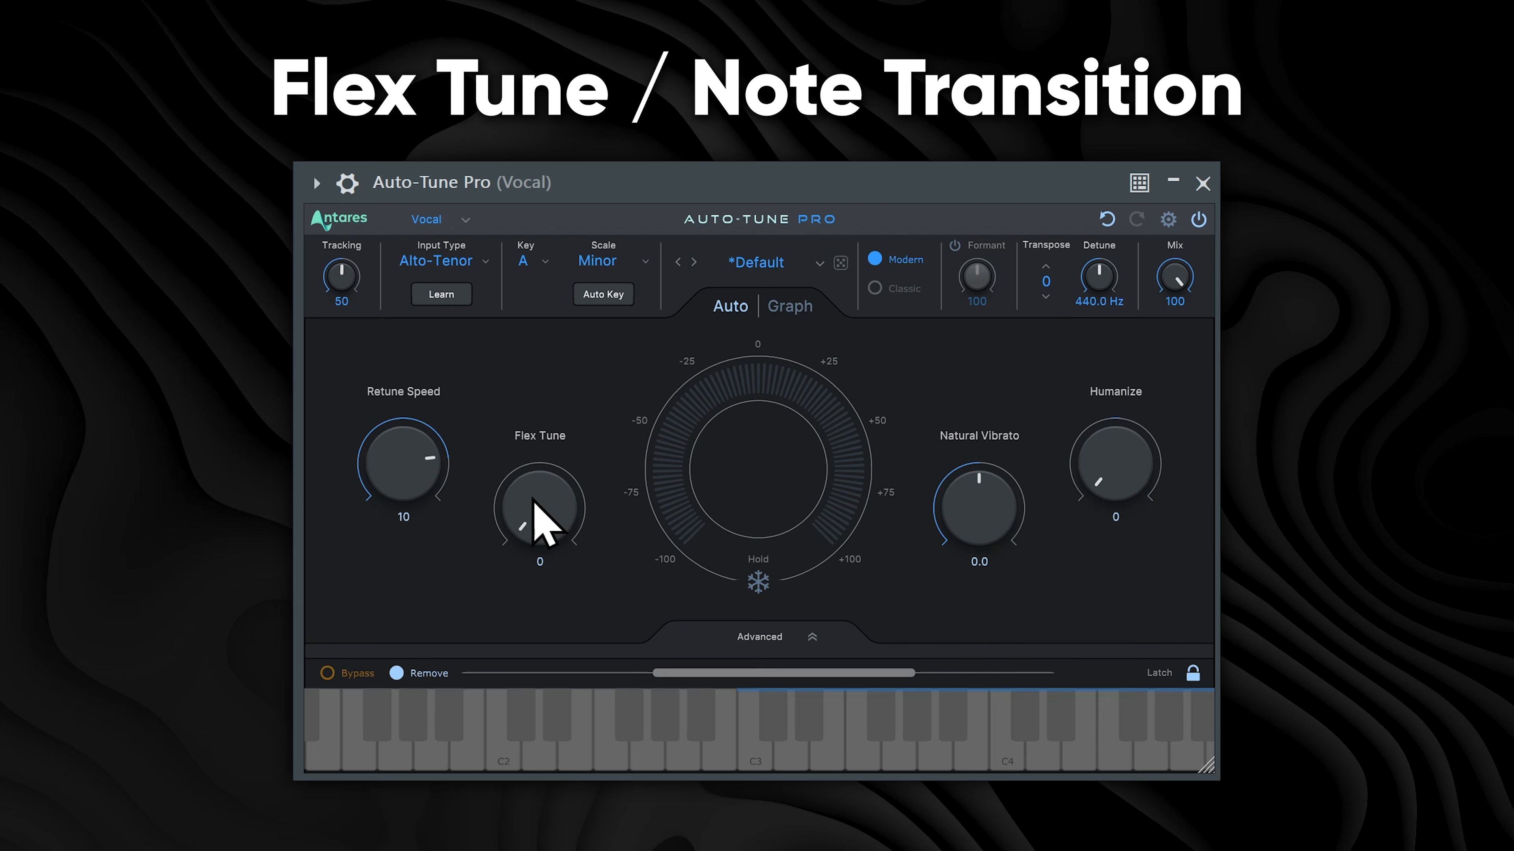
Set Retune Speed to 5 and Flex Tune to 5 while listening to the vocal.
{"action": "scroll", "coordinate": [395, 441], "scroll_direction": "down", "scroll_amount": 7}
{"action": "scroll", "coordinate": [396, 441], "scroll_direction": "up", "scroll_amount": 2}
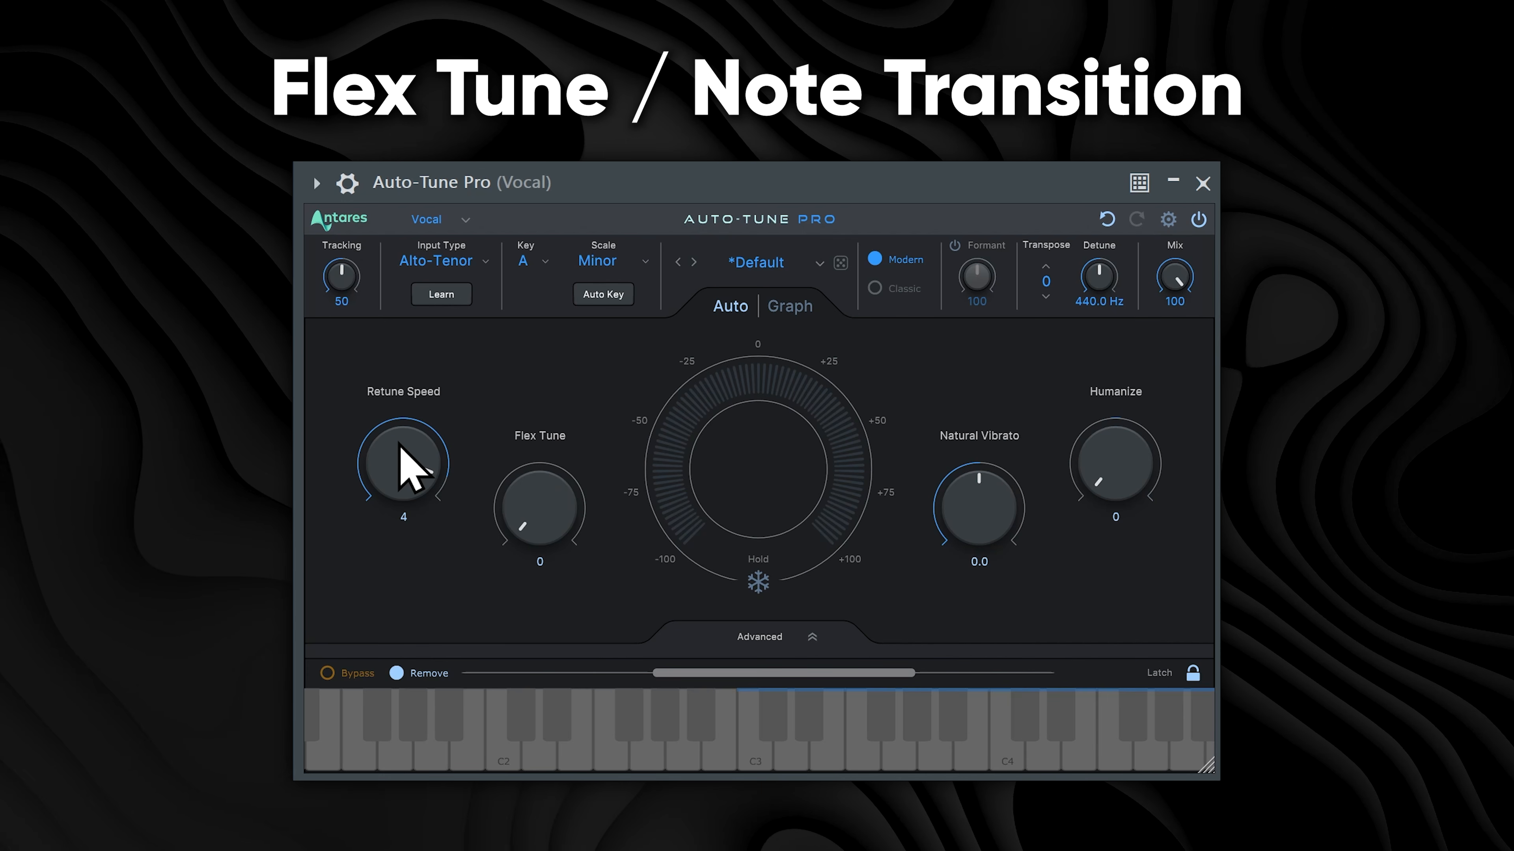
{"action": "key", "text": "space"}
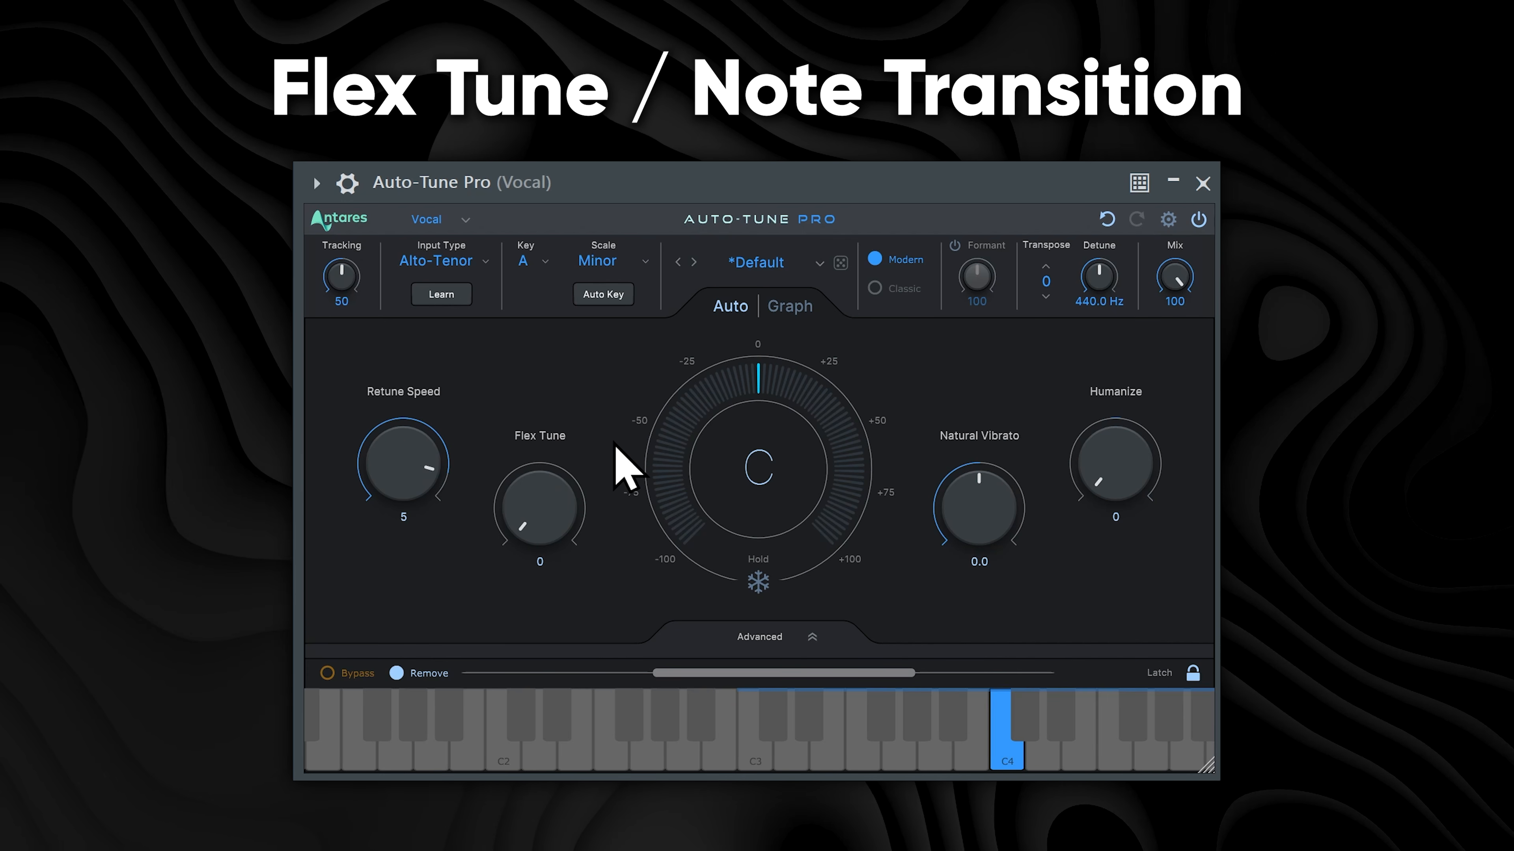
{"action": "mouse_move", "coordinate": [558, 459]}
{"action": "left_mouse_down"}
{"action": "mouse_move", "coordinate": [555, 417]}
{"action": "mouse_move", "coordinate": [548, 444]}
{"action": "left_mouse_up"}
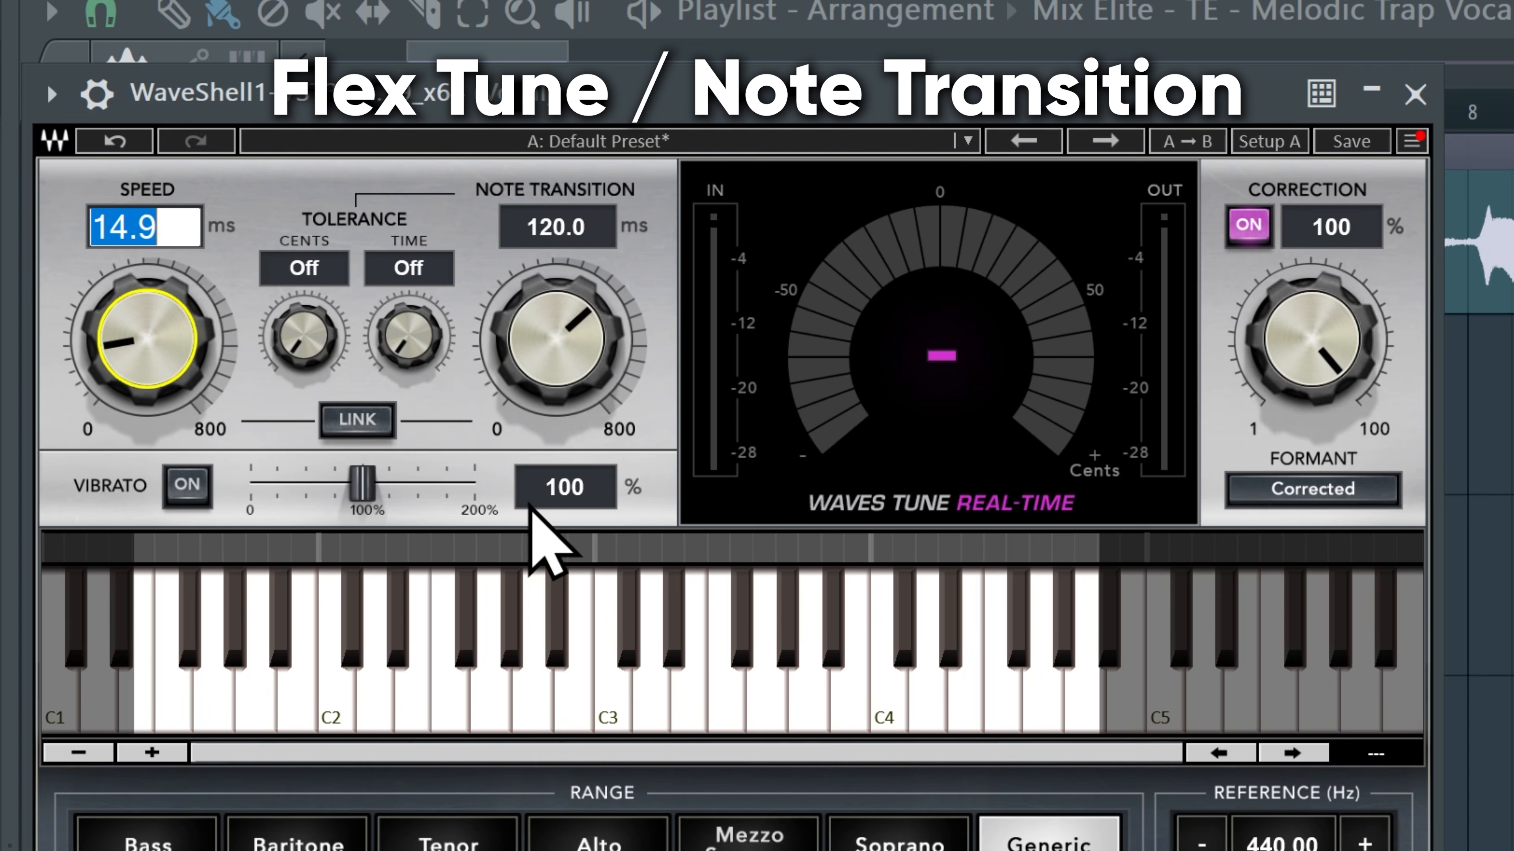
In Waves Tune Real-Time, link Speed with Note Transition and set Speed to about 5.6 ms while auditioning the vocal.
{"action": "left_click", "coordinate": [358, 420]}
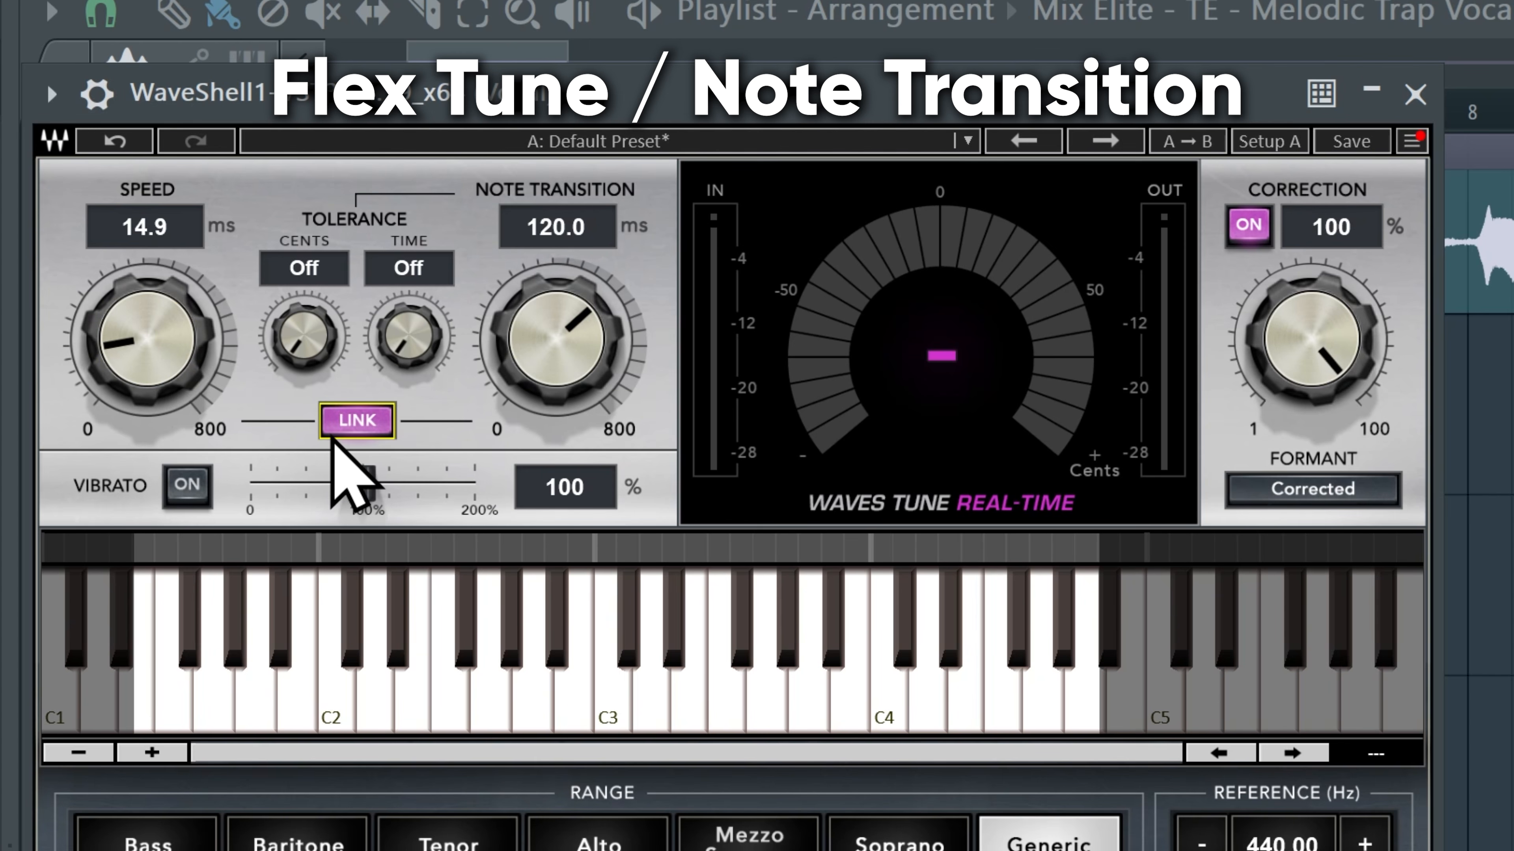
{"action": "left_click_drag", "start_coordinate": [146, 340], "coordinate": [146, 381]}
{"action": "left_click_drag", "start_coordinate": [715, 101], "coordinate": [717, 353]}
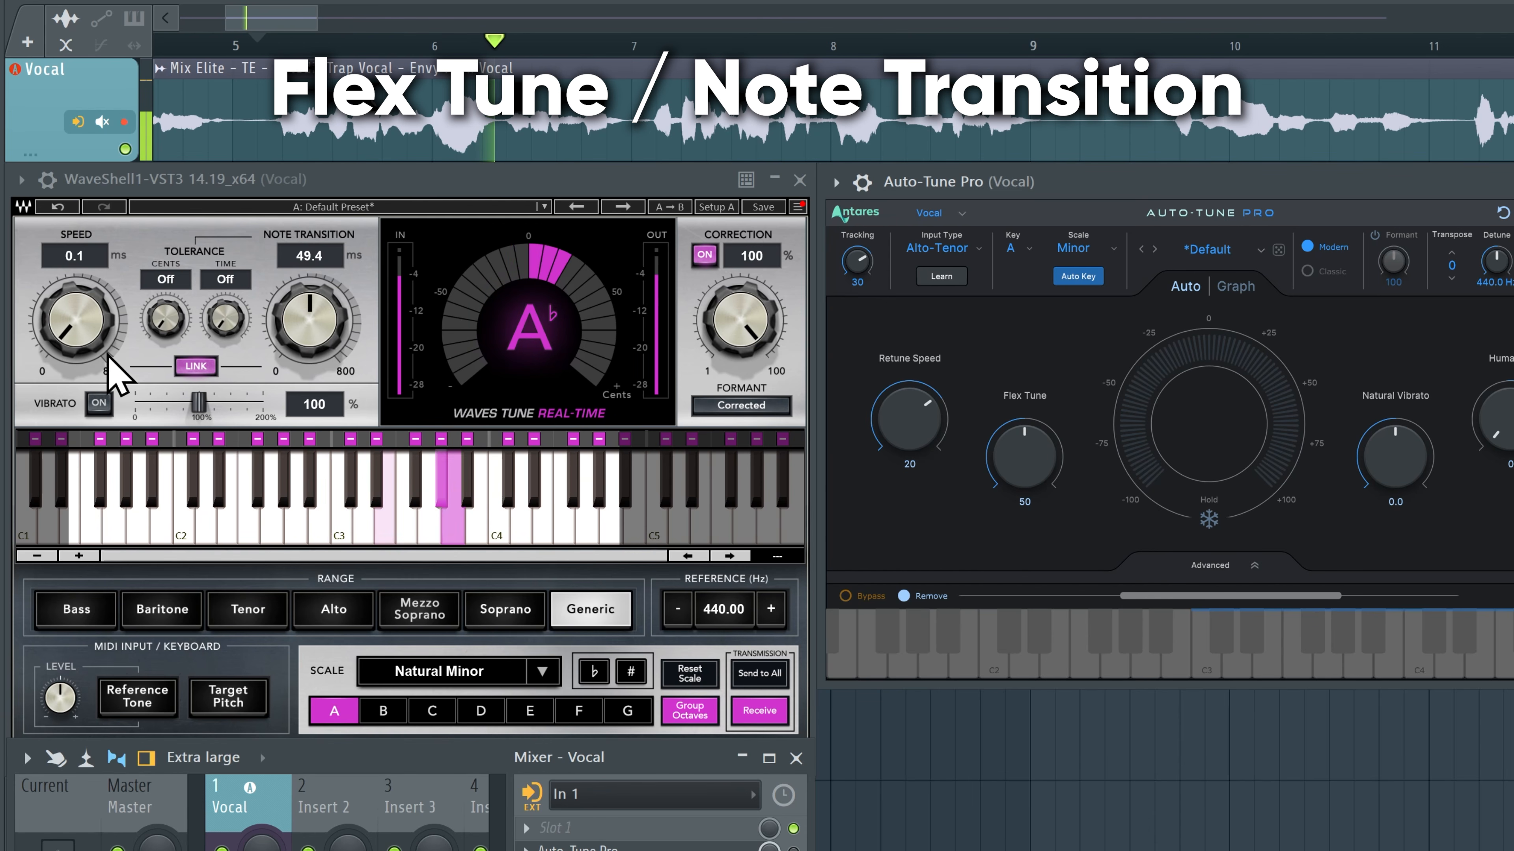
{"action": "left_click_drag", "start_coordinate": [77, 320], "coordinate": [79, 292]}
{"action": "key", "text": "space"}
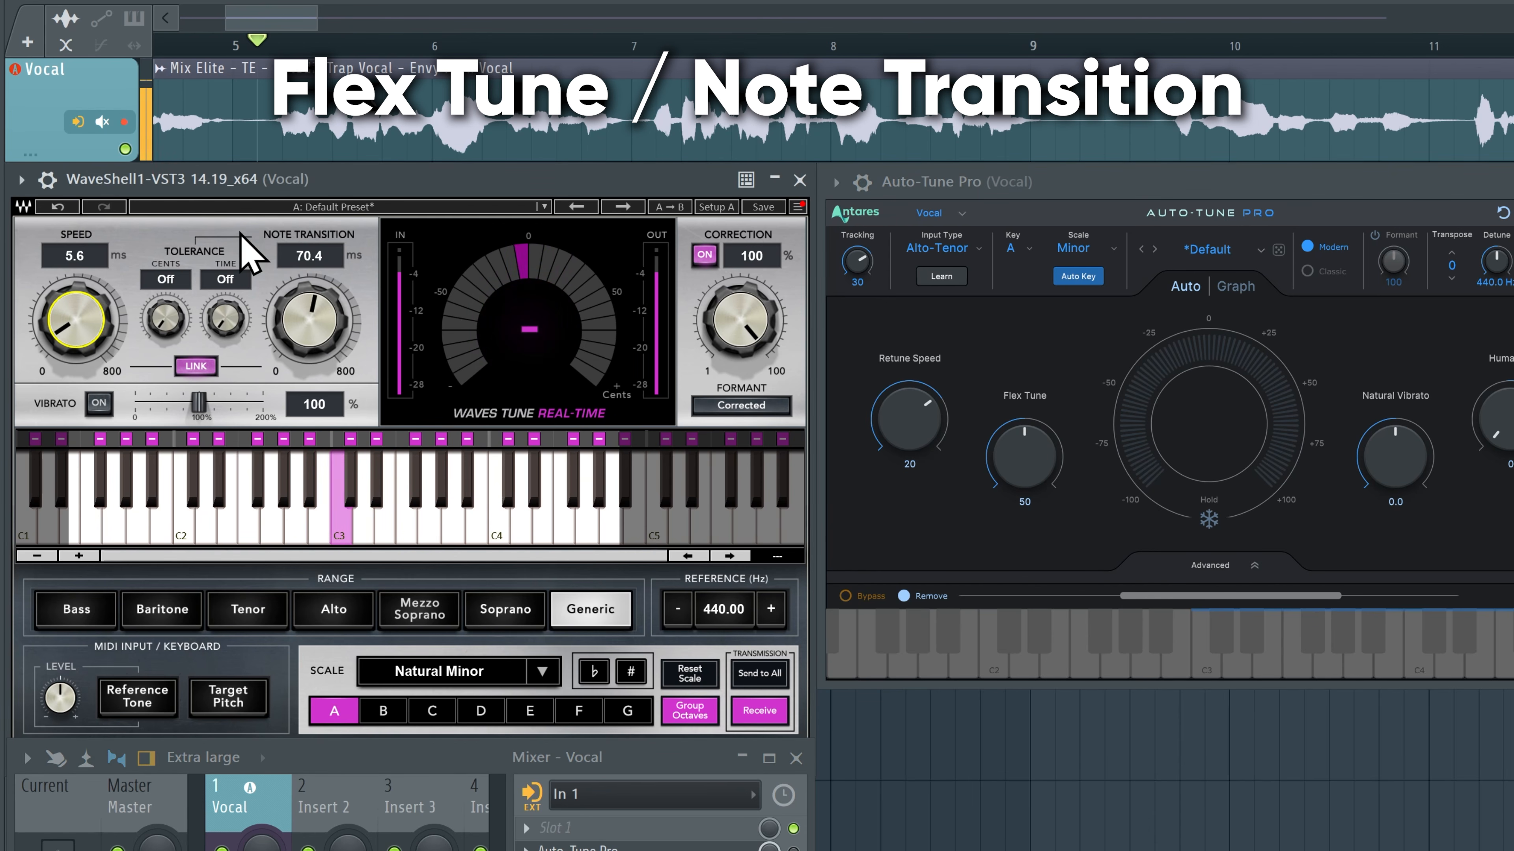
{"action": "key", "text": "space"}
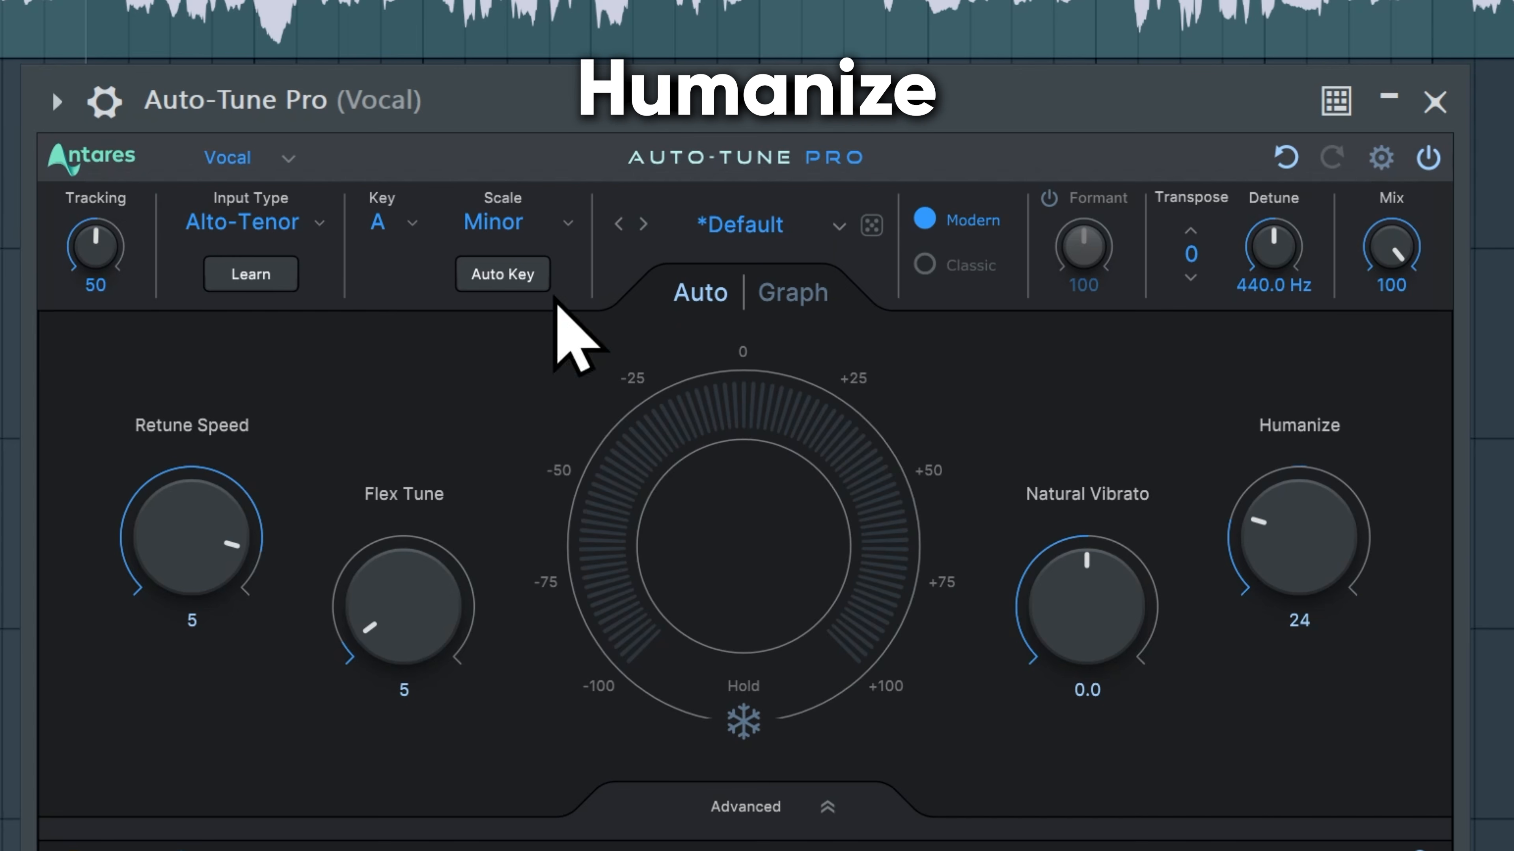
In Auto-Tune Pro, set Humanize to 0 and play back the vocal's sustained note around bar 64.
{"action": "left_click_drag", "start_coordinate": [1342, 507], "coordinate": [1357, 513]}
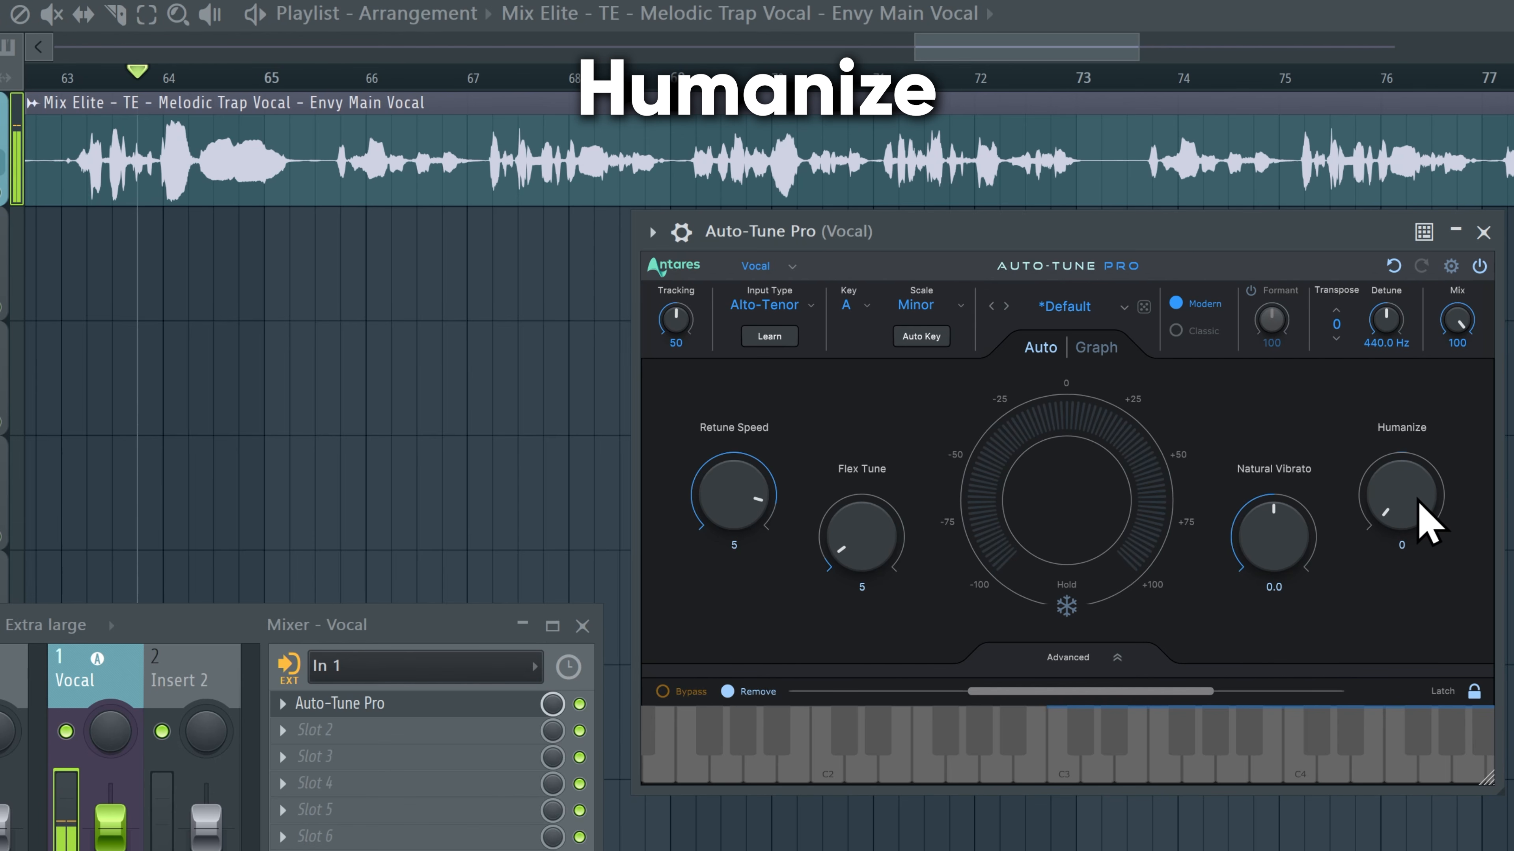
{"action": "key", "text": "space"}
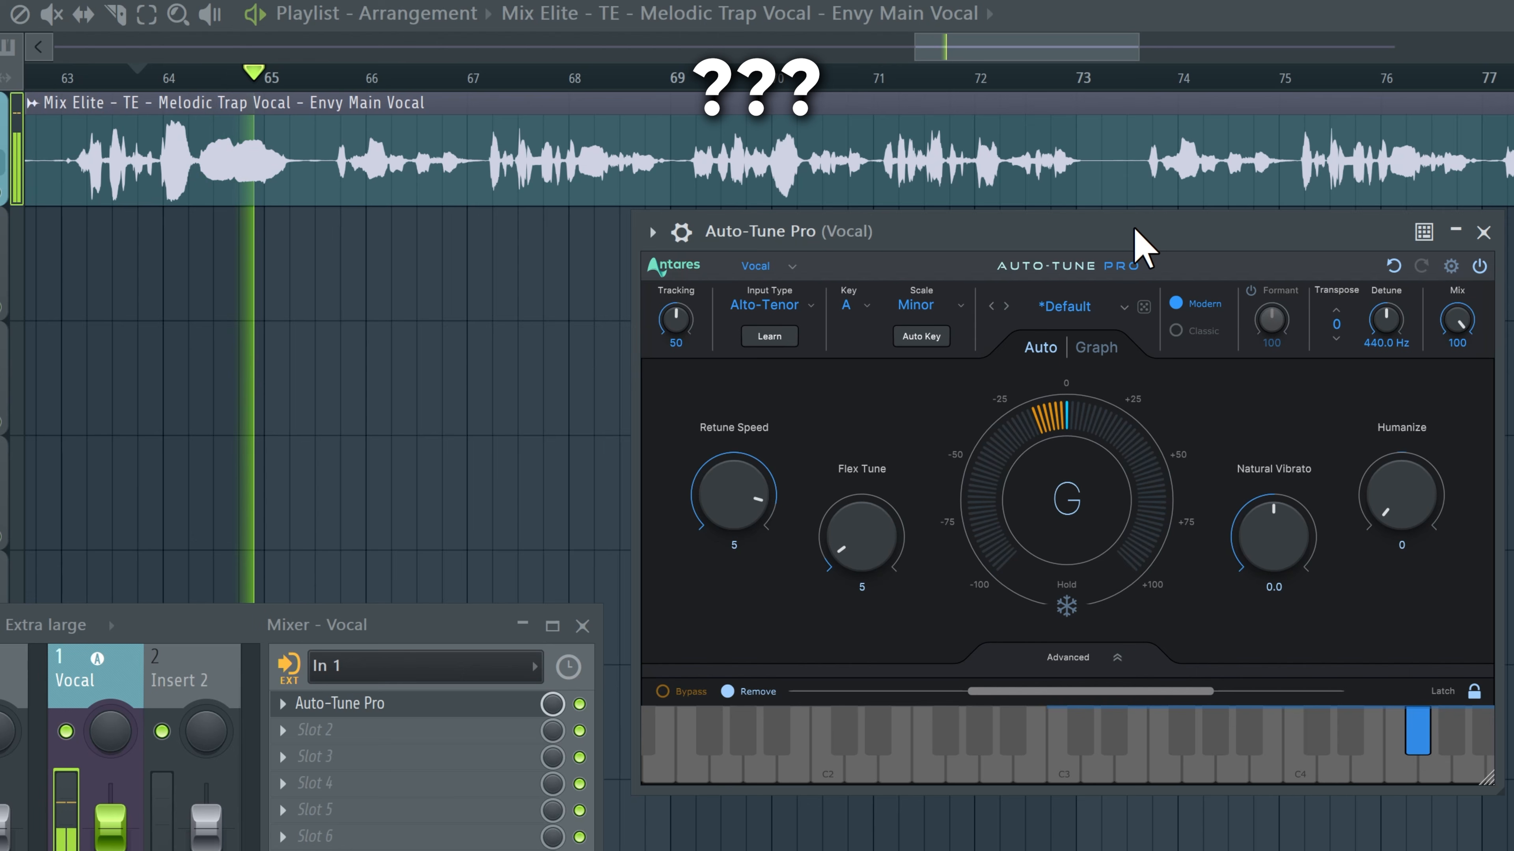
{"action": "key", "text": "space"}
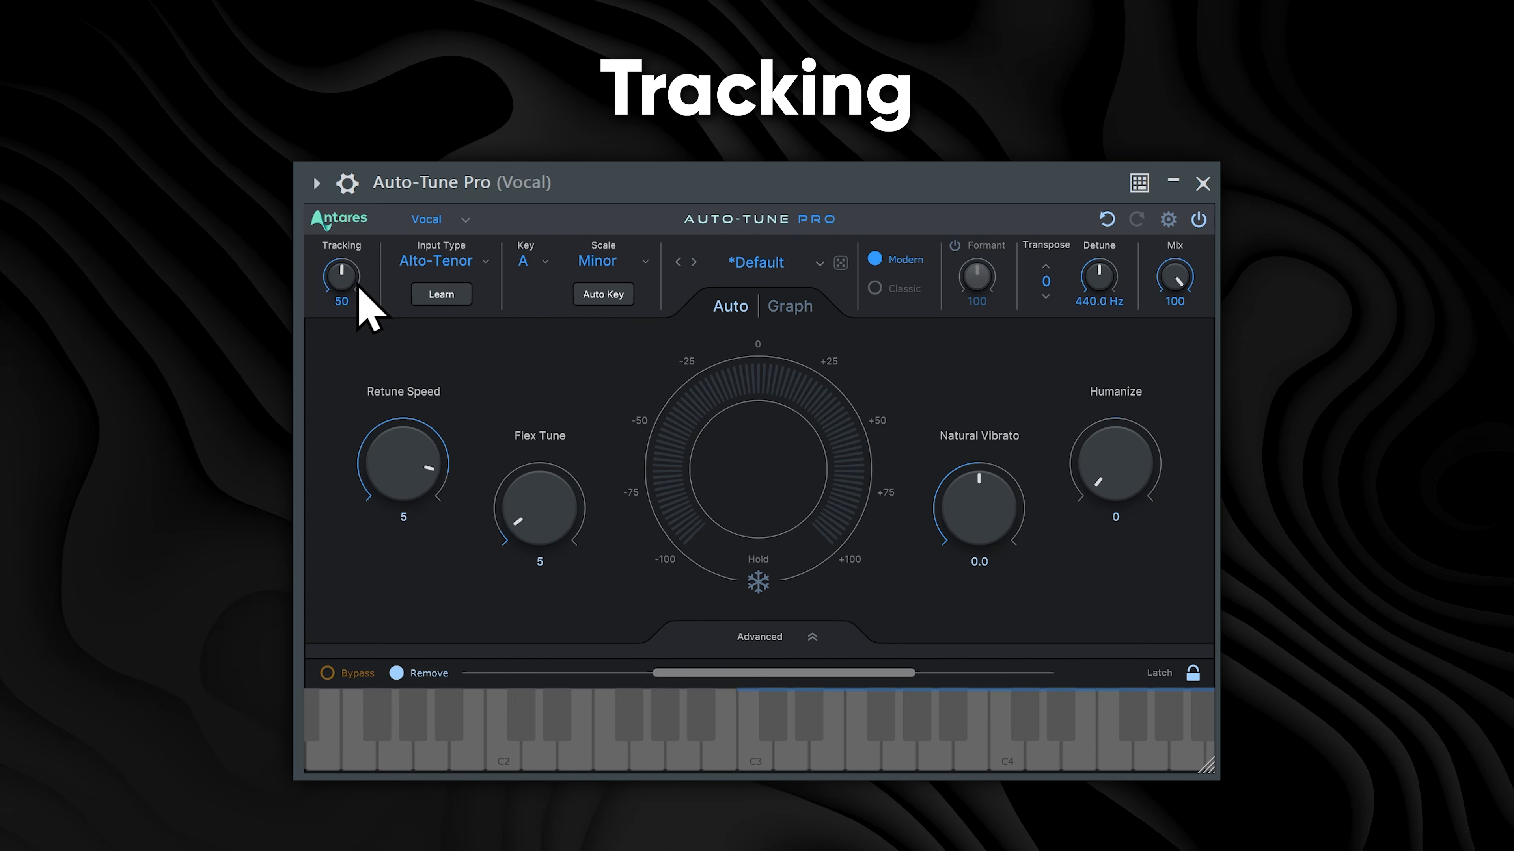
Try Tracking at 25 and 82 on the vocal, and settle on a Tracking value of 28.
{"action": "left_click_drag", "start_coordinate": [359, 272], "coordinate": [357, 275]}
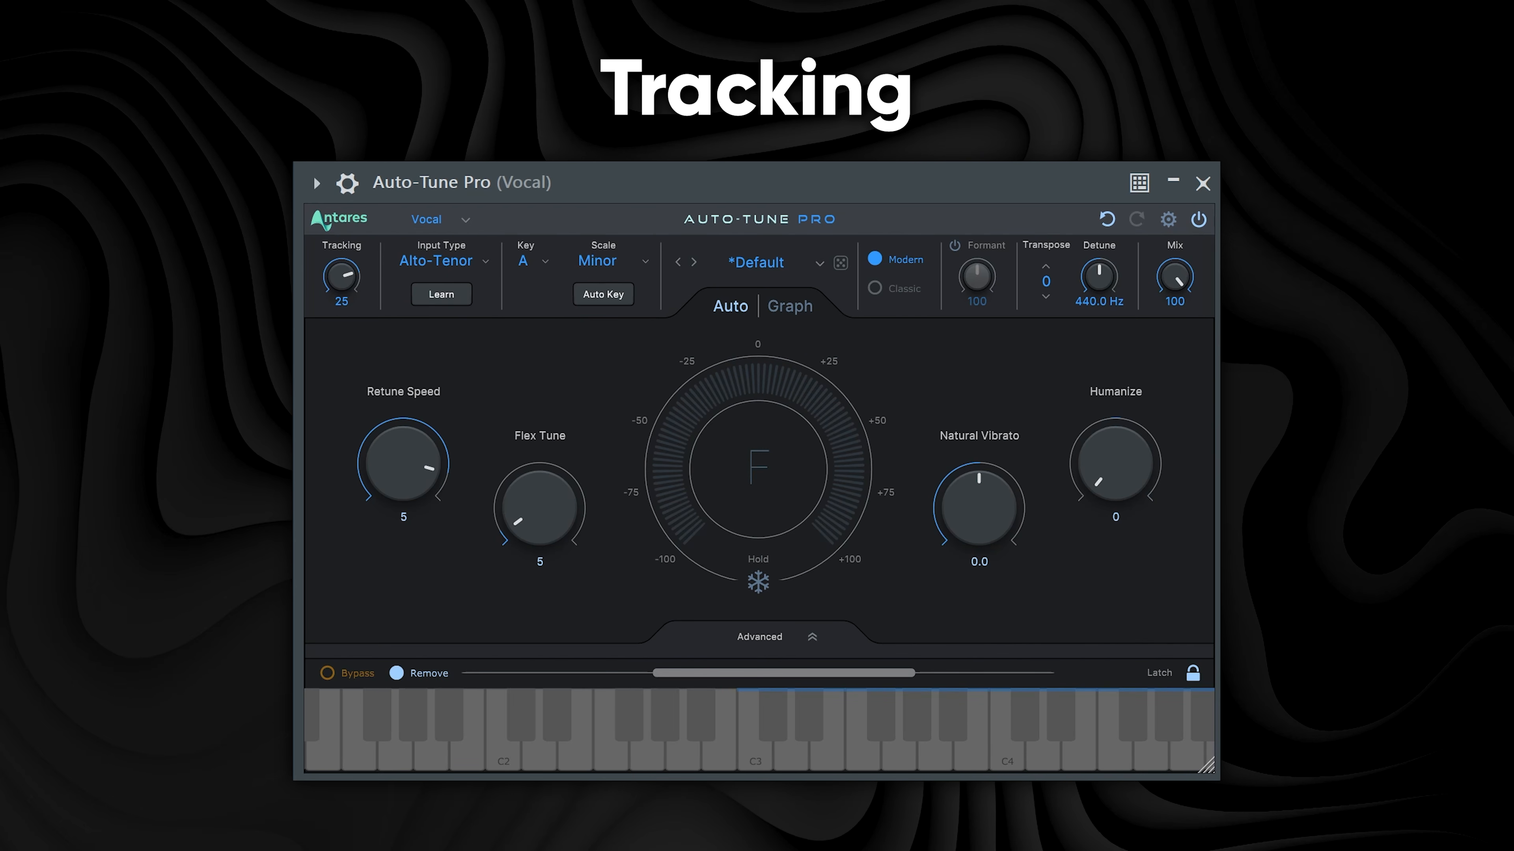
{"action": "left_click_drag", "start_coordinate": [351, 290], "coordinate": [366, 294]}
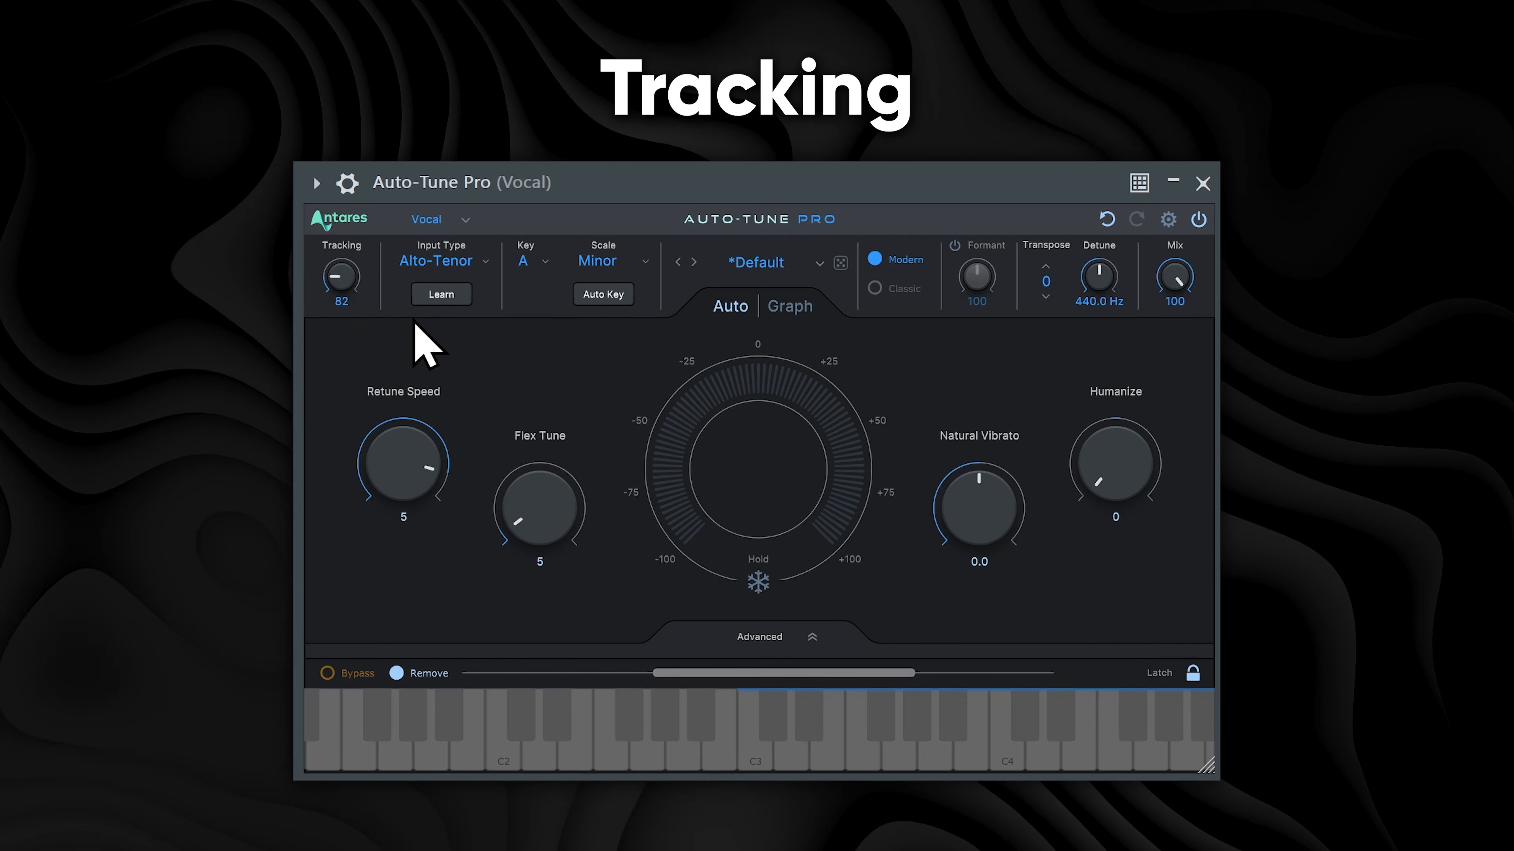
{"action": "scroll", "coordinate": [364, 263], "scroll_direction": "down", "scroll_amount": 4}
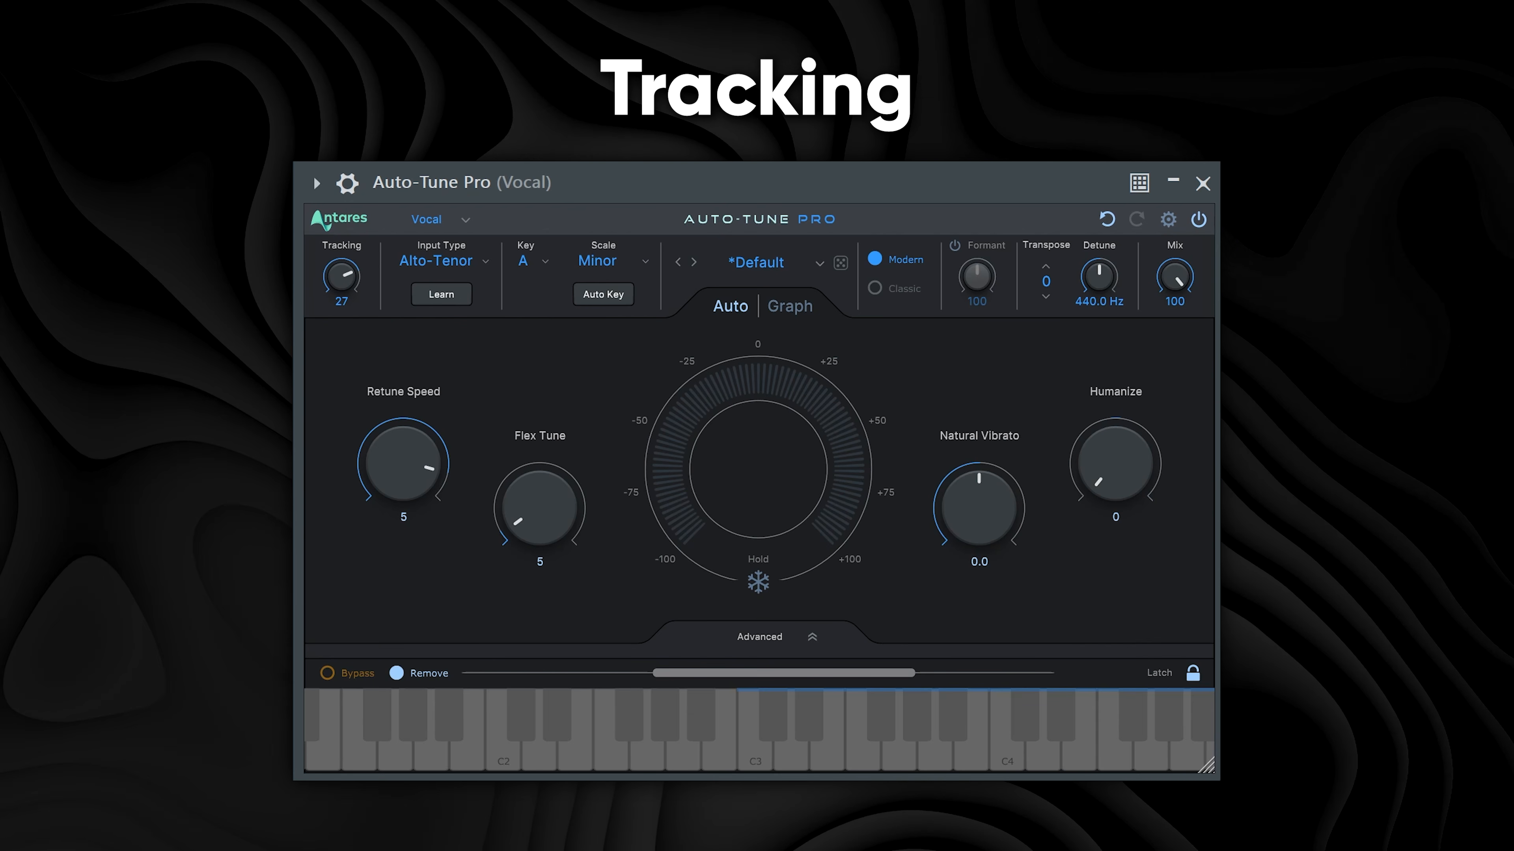
{"action": "scroll", "coordinate": [361, 285], "scroll_direction": "down", "scroll_amount": 10}
{"action": "scroll", "coordinate": [357, 286], "scroll_direction": "up", "scroll_amount": 1}
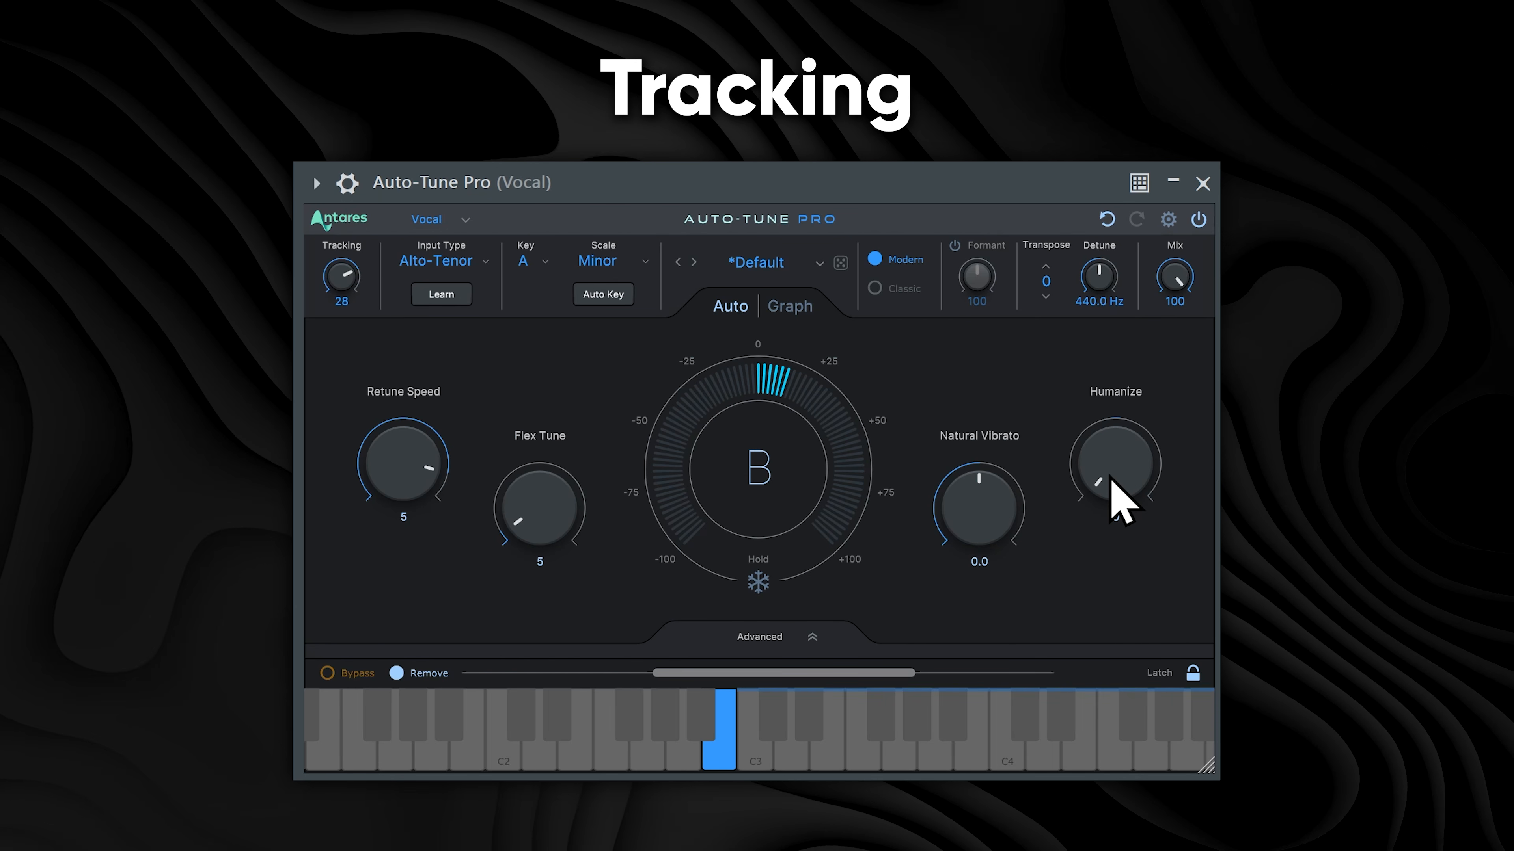
Raise Humanize to 31 and on to 100 while the vocal plays.
{"action": "mouse_move", "coordinate": [1126, 486]}
{"action": "left_mouse_down"}
{"action": "mouse_move", "coordinate": [1112, 412]}
{"action": "mouse_move", "coordinate": [1113, 484]}
{"action": "left_mouse_up"}
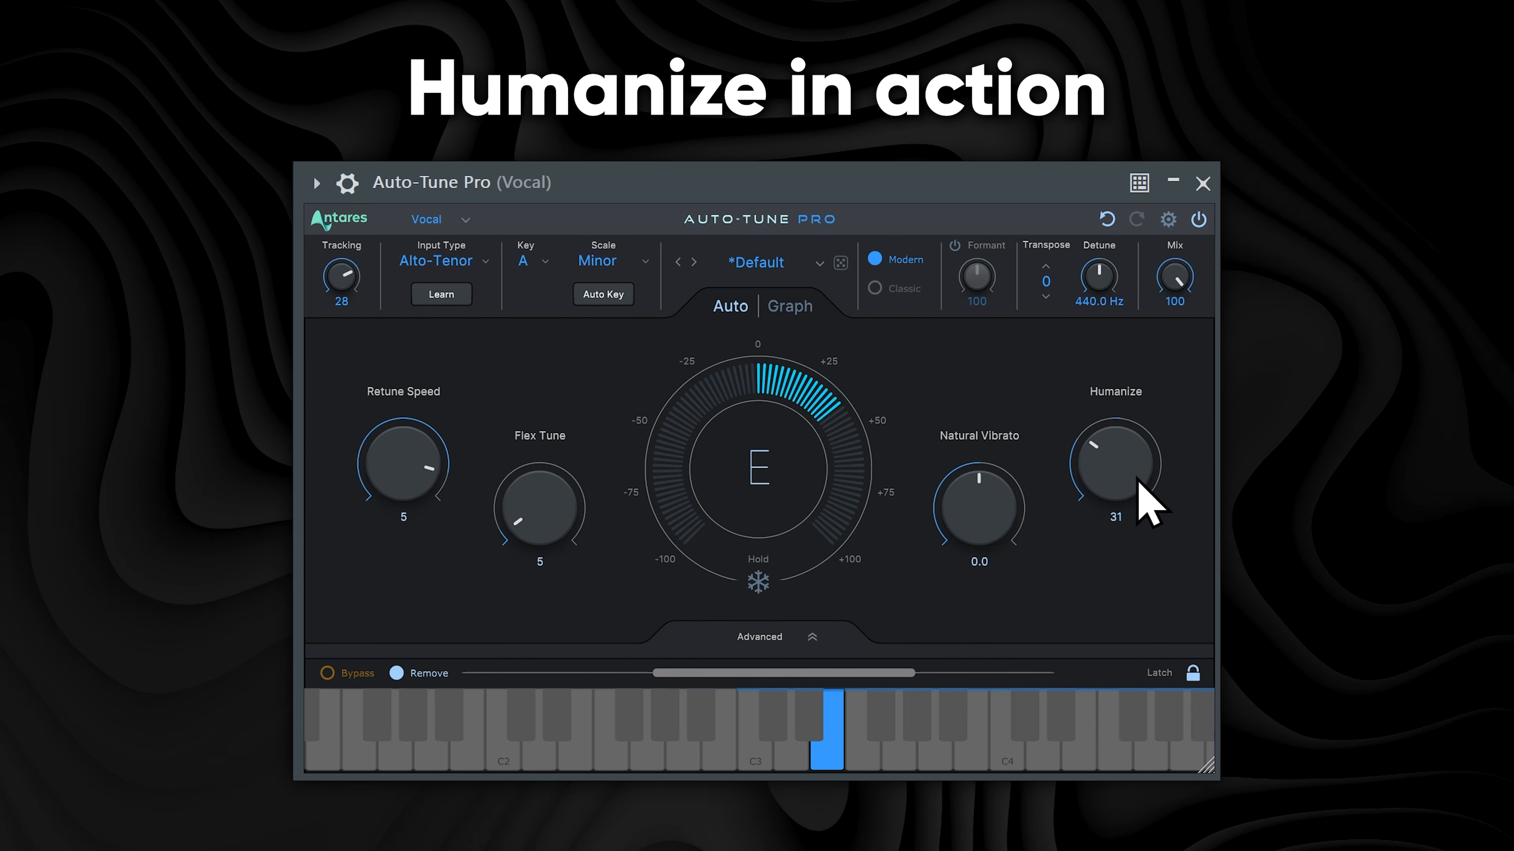
{"action": "left_click_drag", "start_coordinate": [1149, 500], "coordinate": [1085, 179]}
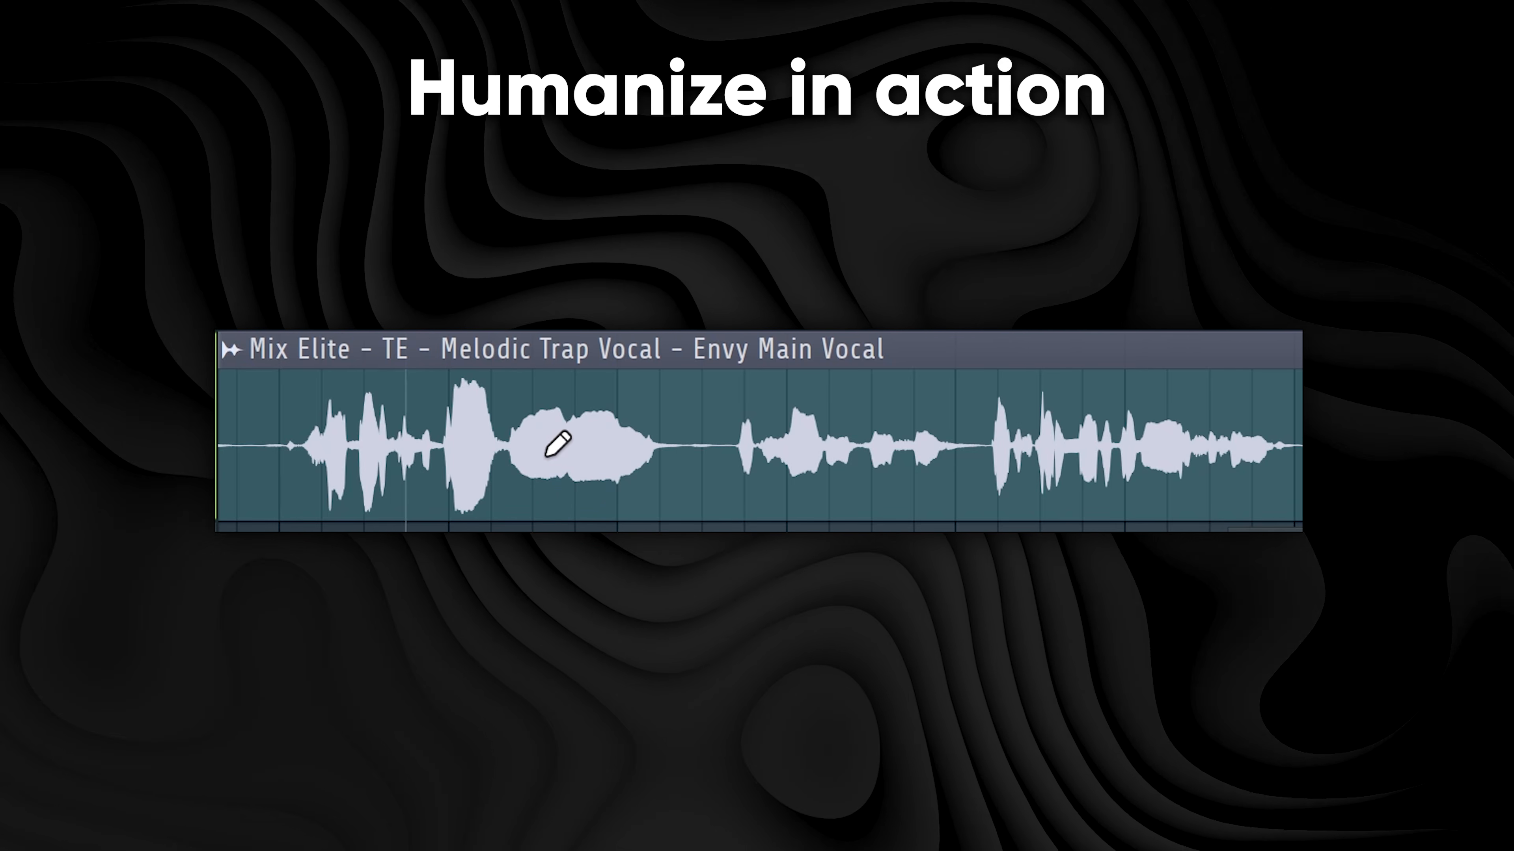
{"action": "mouse_move", "coordinate": [498, 368]}
{"action": "left_mouse_down"}
{"action": "mouse_move", "coordinate": [495, 516]}
{"action": "mouse_move", "coordinate": [699, 378]}
{"action": "mouse_move", "coordinate": [678, 514]}
{"action": "mouse_move", "coordinate": [496, 518]}
{"action": "left_mouse_up"}
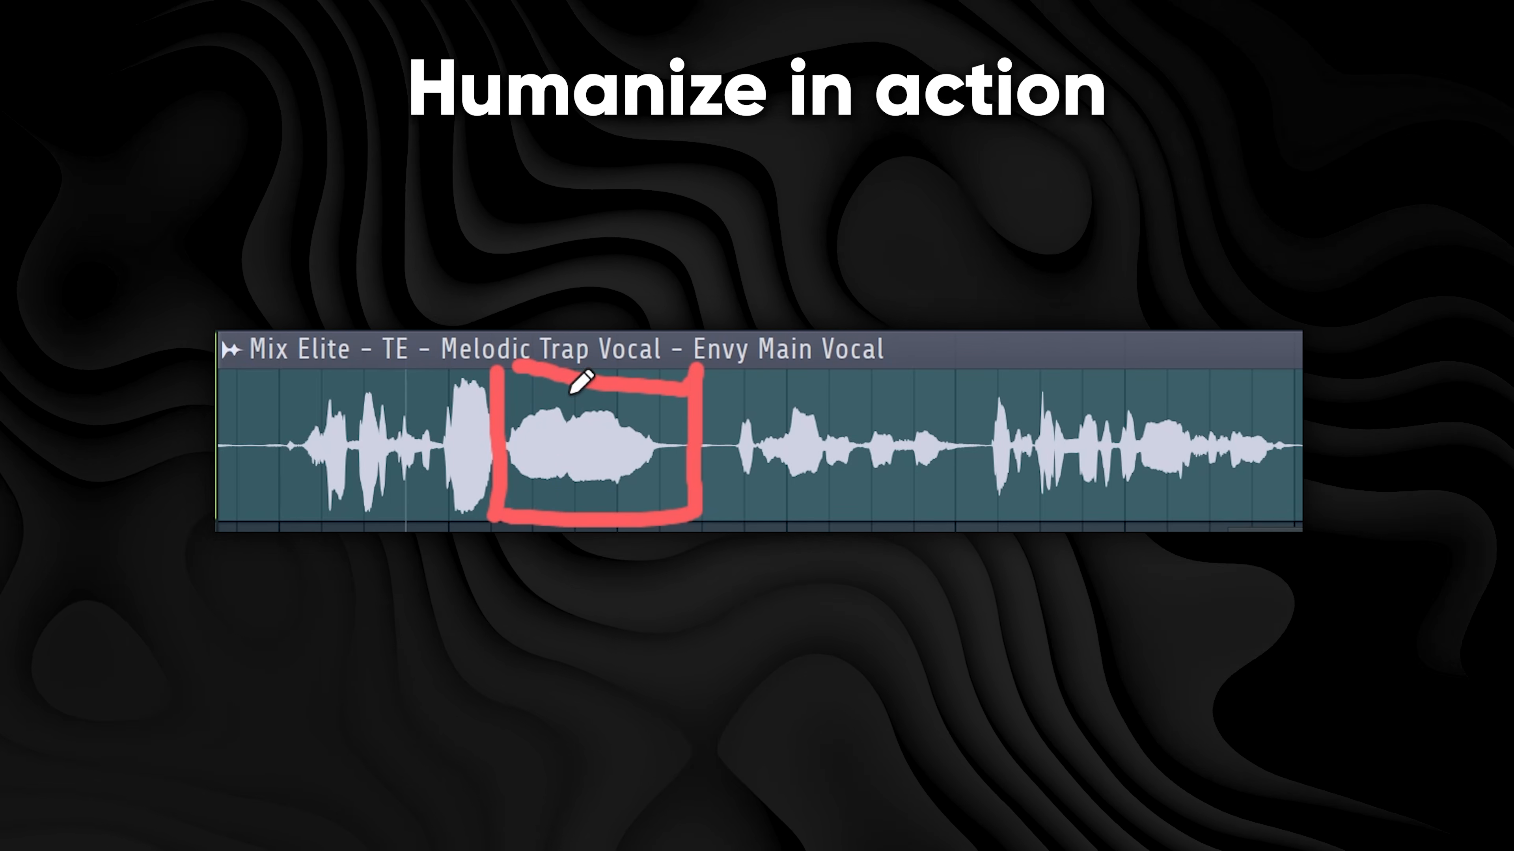
{"action": "mouse_move", "coordinate": [507, 440]}
{"action": "left_mouse_down"}
{"action": "mouse_move", "coordinate": [572, 442]}
{"action": "mouse_move", "coordinate": [670, 512]}
{"action": "left_mouse_up"}
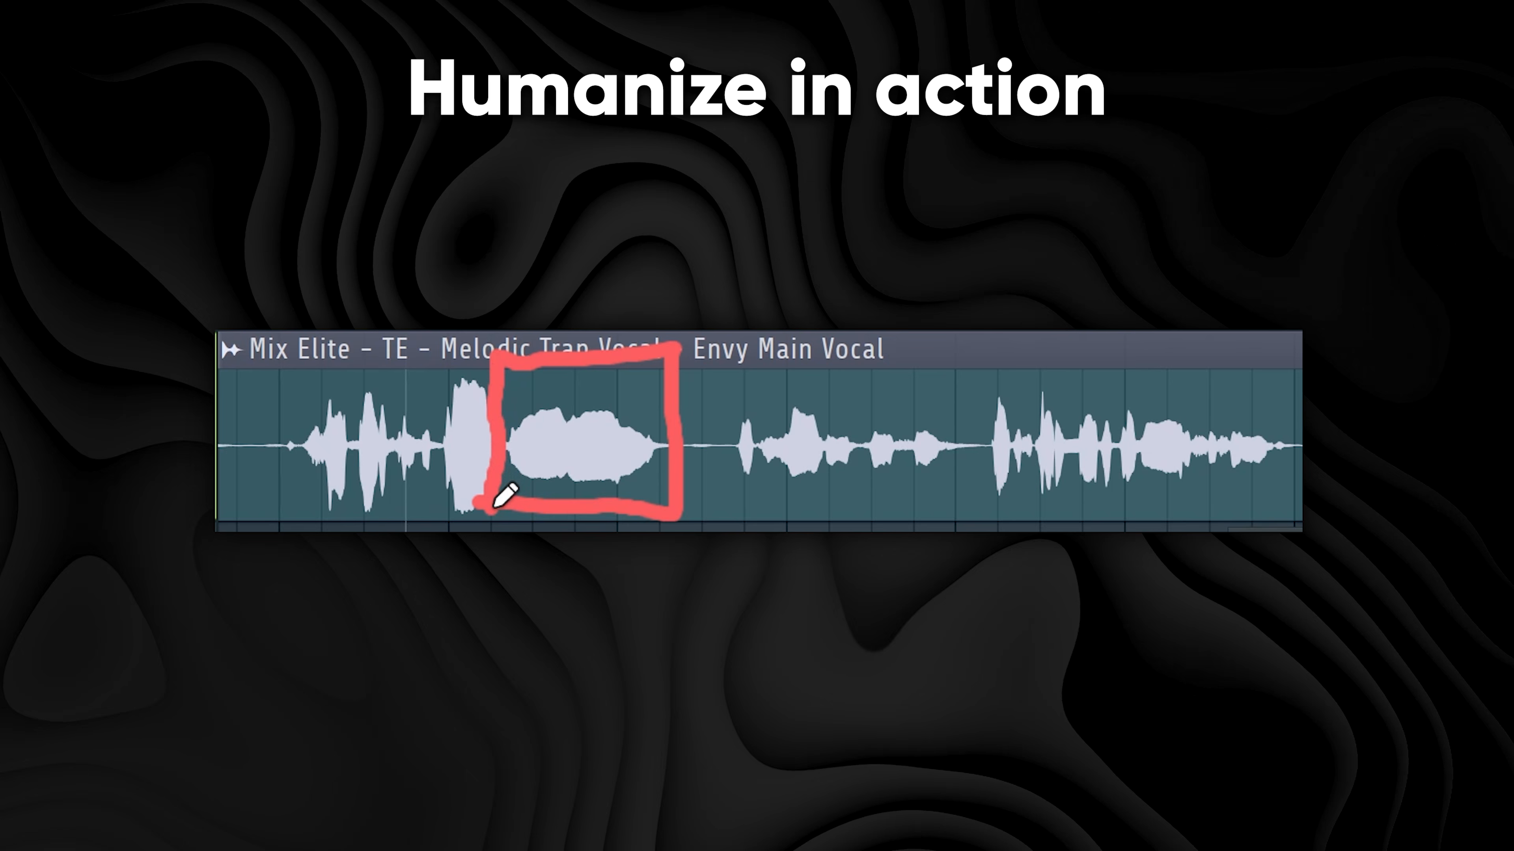
{"action": "mouse_move", "coordinate": [506, 440]}
{"action": "left_mouse_down"}
{"action": "mouse_move", "coordinate": [587, 439]}
{"action": "mouse_move", "coordinate": [665, 493]}
{"action": "left_mouse_up"}
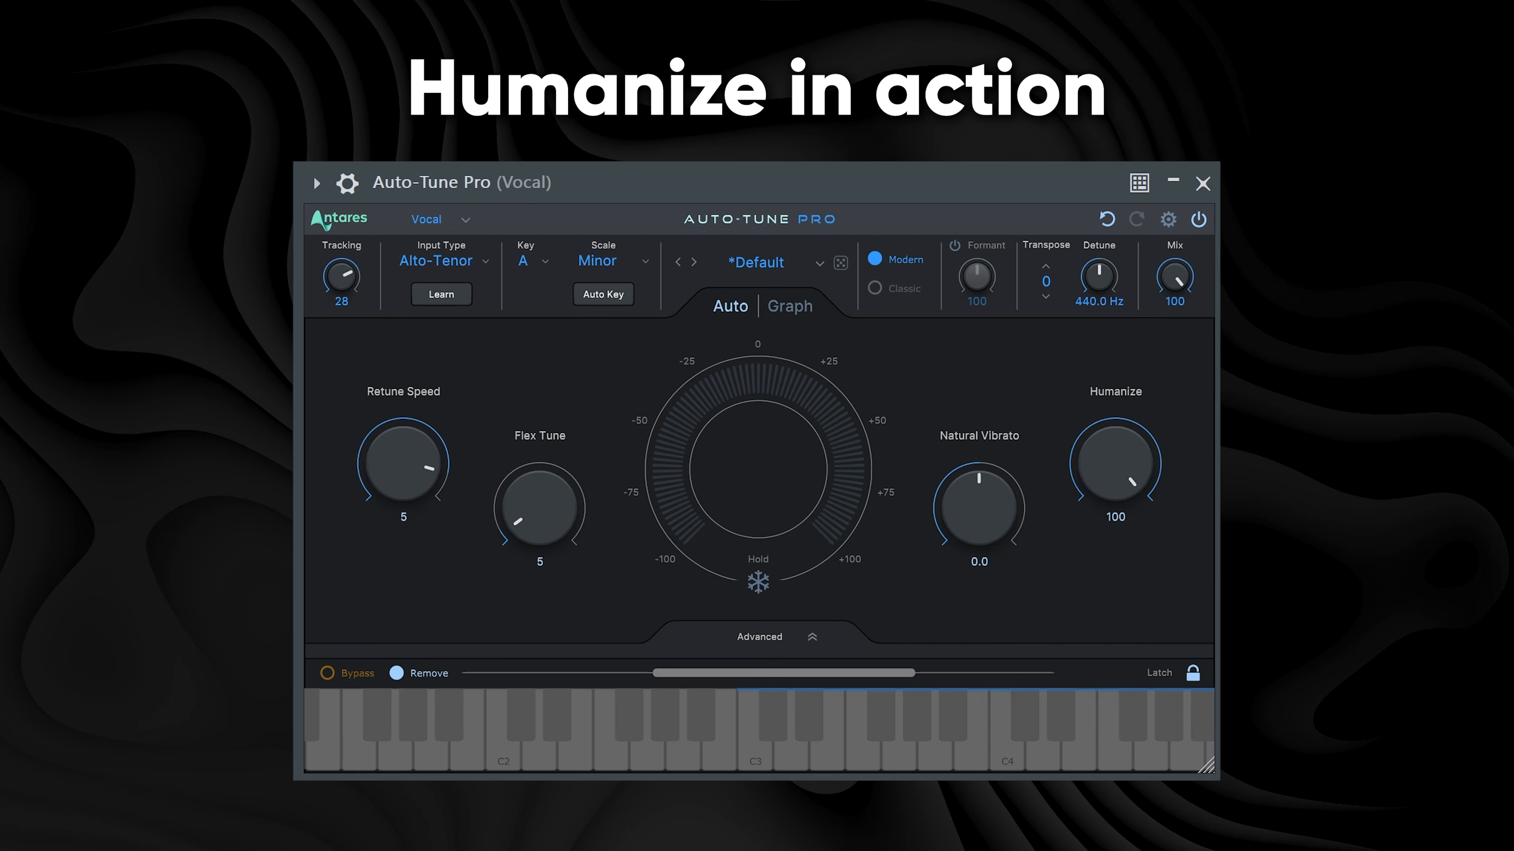
Compare Humanize at 100 and 55 on the sustained vocal note, and return it to 0.
{"action": "left_click_drag", "start_coordinate": [1115, 513], "coordinate": [1105, 575]}
{"action": "left_click_drag", "start_coordinate": [1108, 502], "coordinate": [1112, 471]}
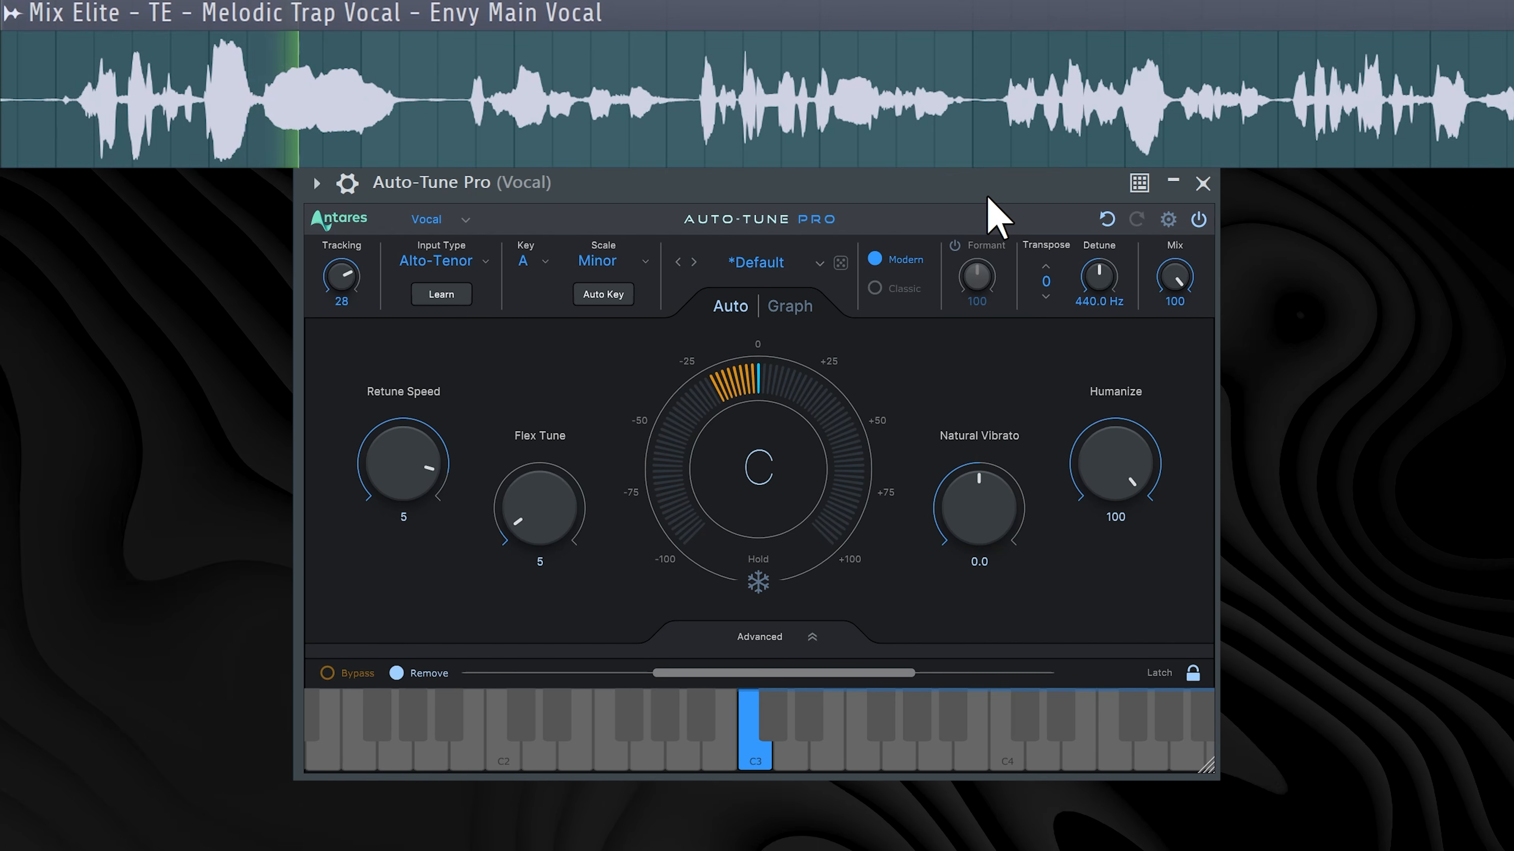
{"action": "left_click_drag", "start_coordinate": [1105, 448], "coordinate": [1108, 515]}
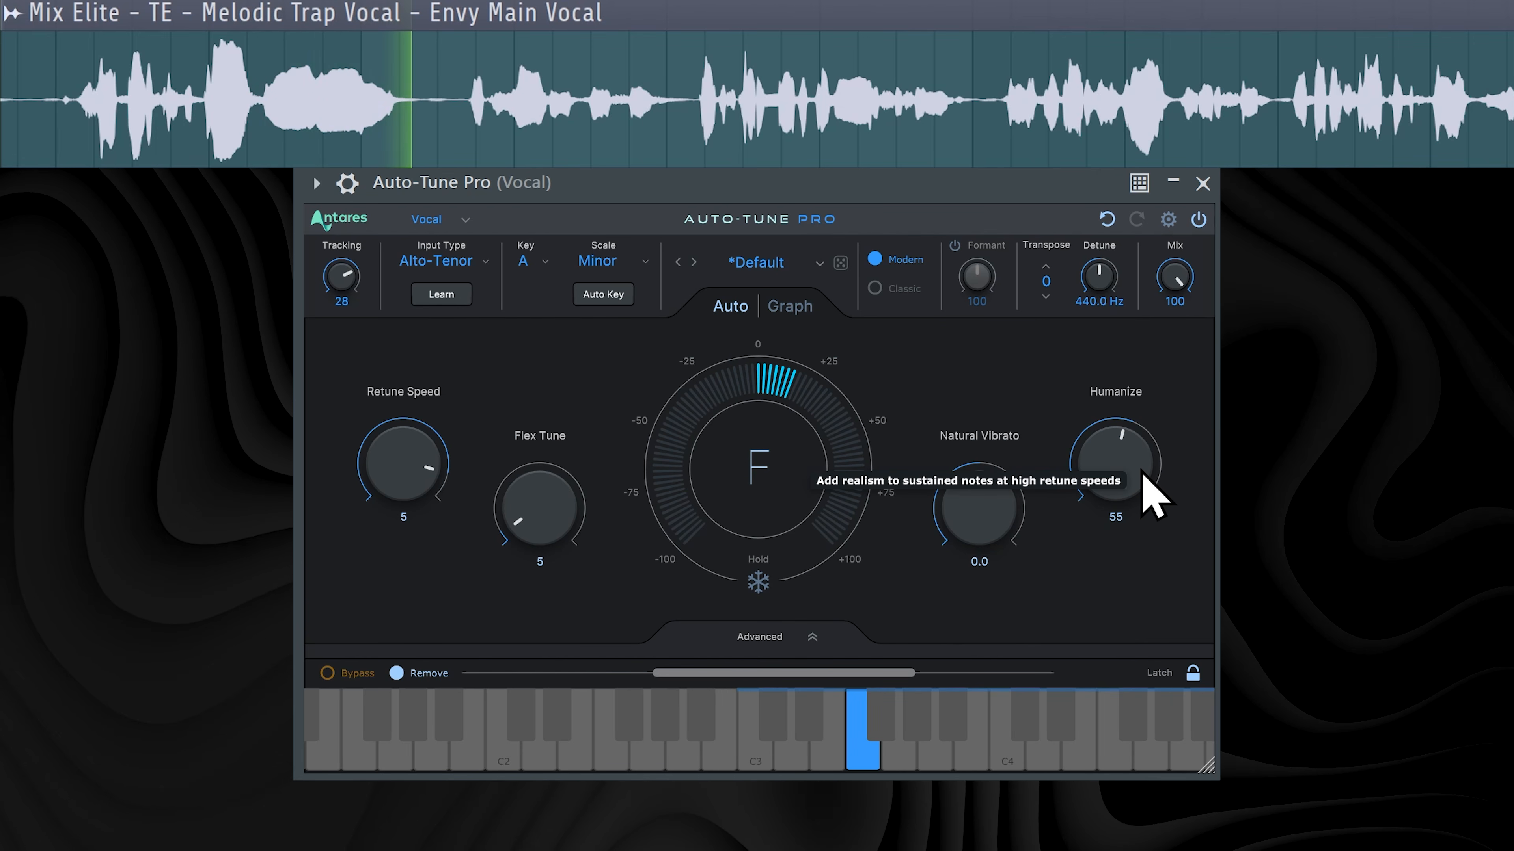
{"action": "left_click_drag", "start_coordinate": [1149, 493], "coordinate": [1150, 540]}
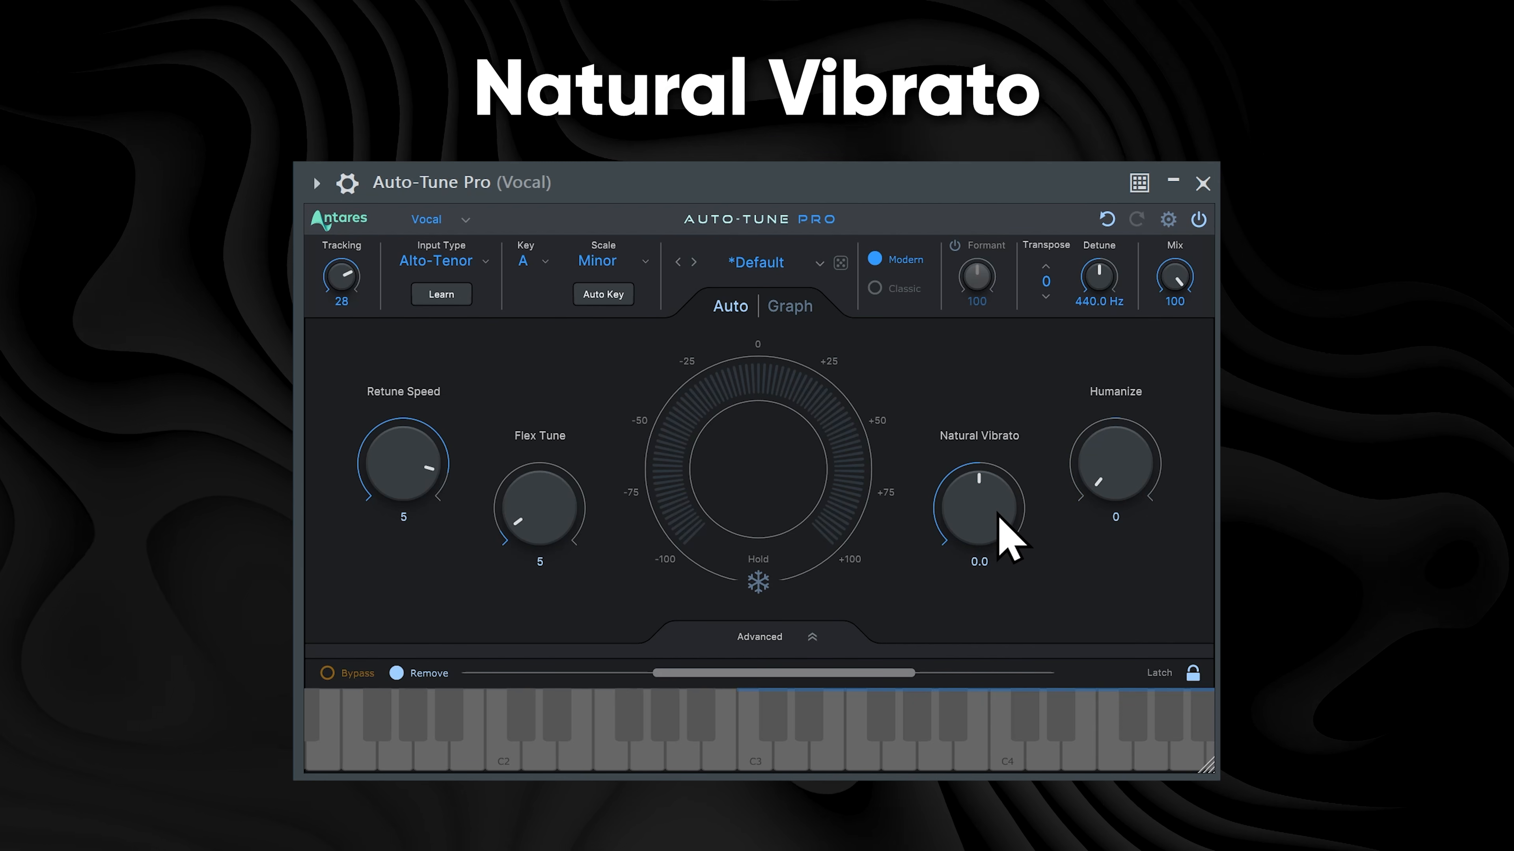
Raise Natural Vibrato above zero while the vocal plays.
{"action": "left_click_drag", "start_coordinate": [1007, 523], "coordinate": [989, 494]}
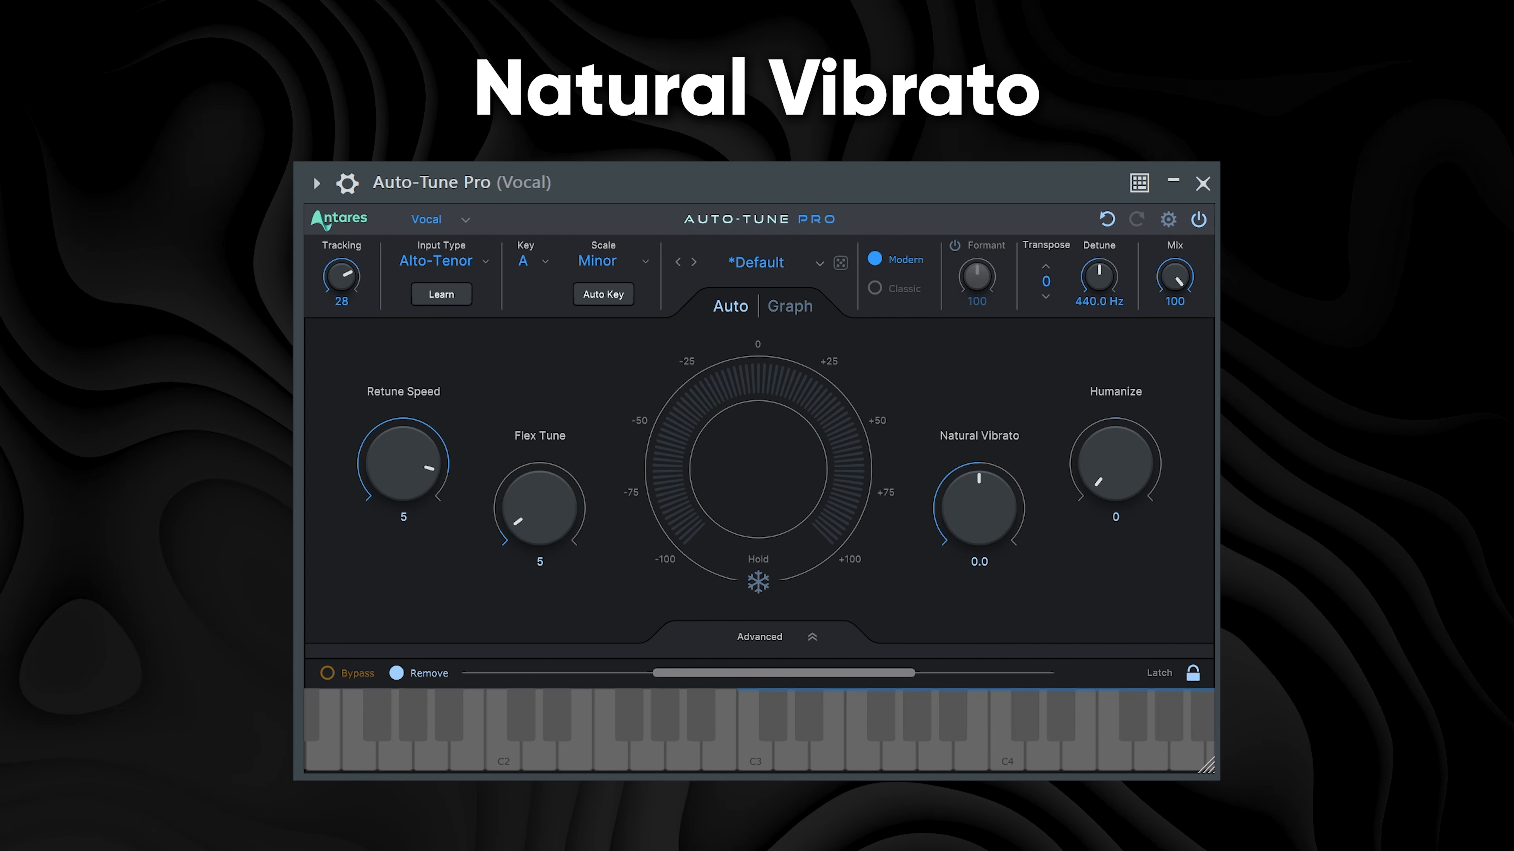
{"action": "mouse_move", "coordinate": [990, 514]}
{"action": "left_mouse_down"}
{"action": "mouse_move", "coordinate": [1007, 518]}
{"action": "mouse_move", "coordinate": [968, 522]}
{"action": "left_mouse_up"}
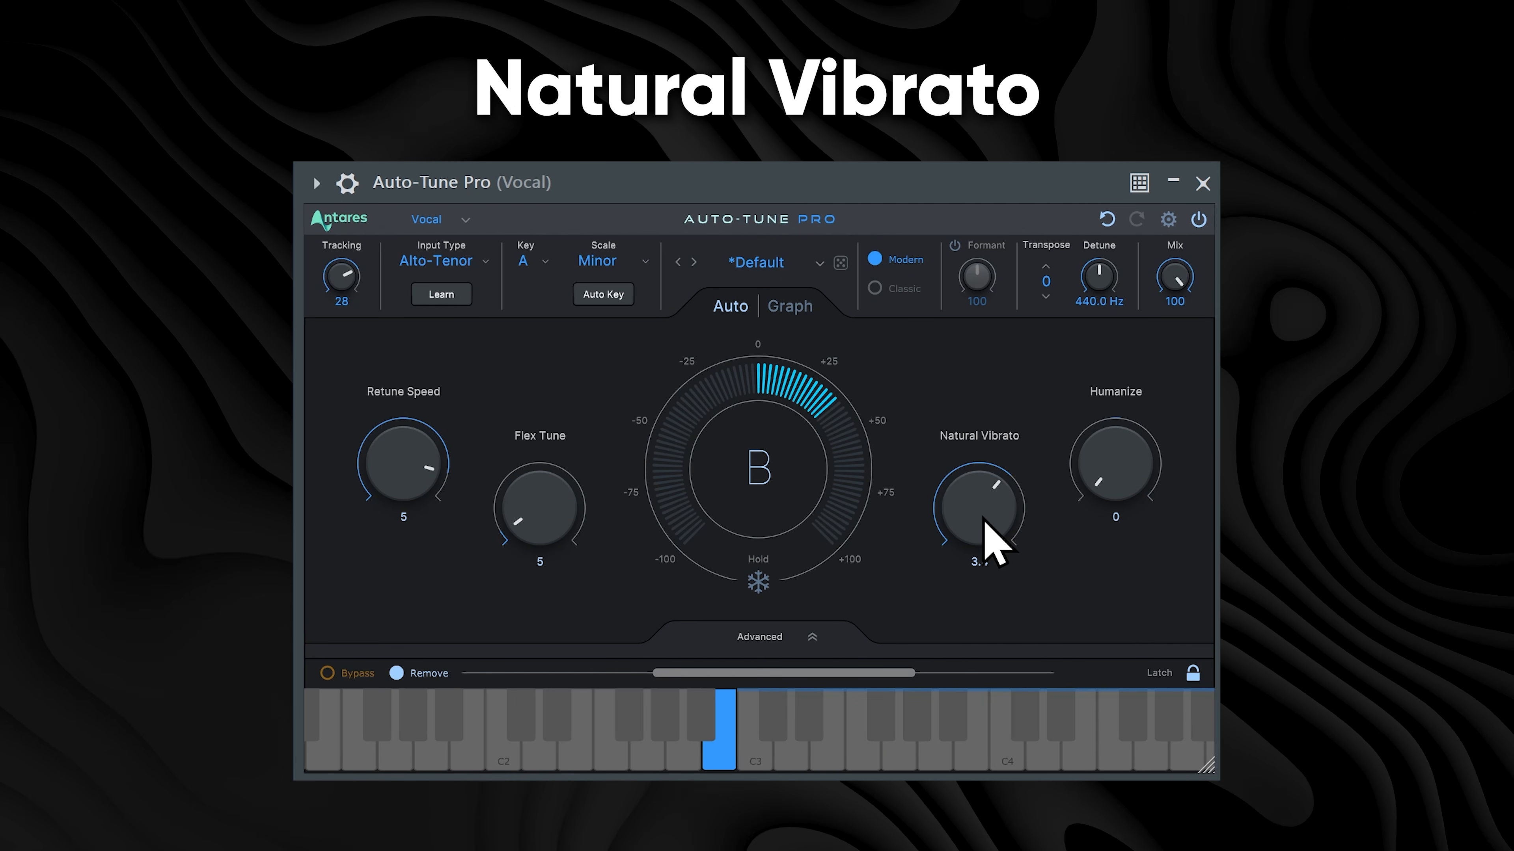
Lower Natural Vibrato while the vocal plays.
{"action": "left_click_drag", "start_coordinate": [985, 527], "coordinate": [987, 554]}
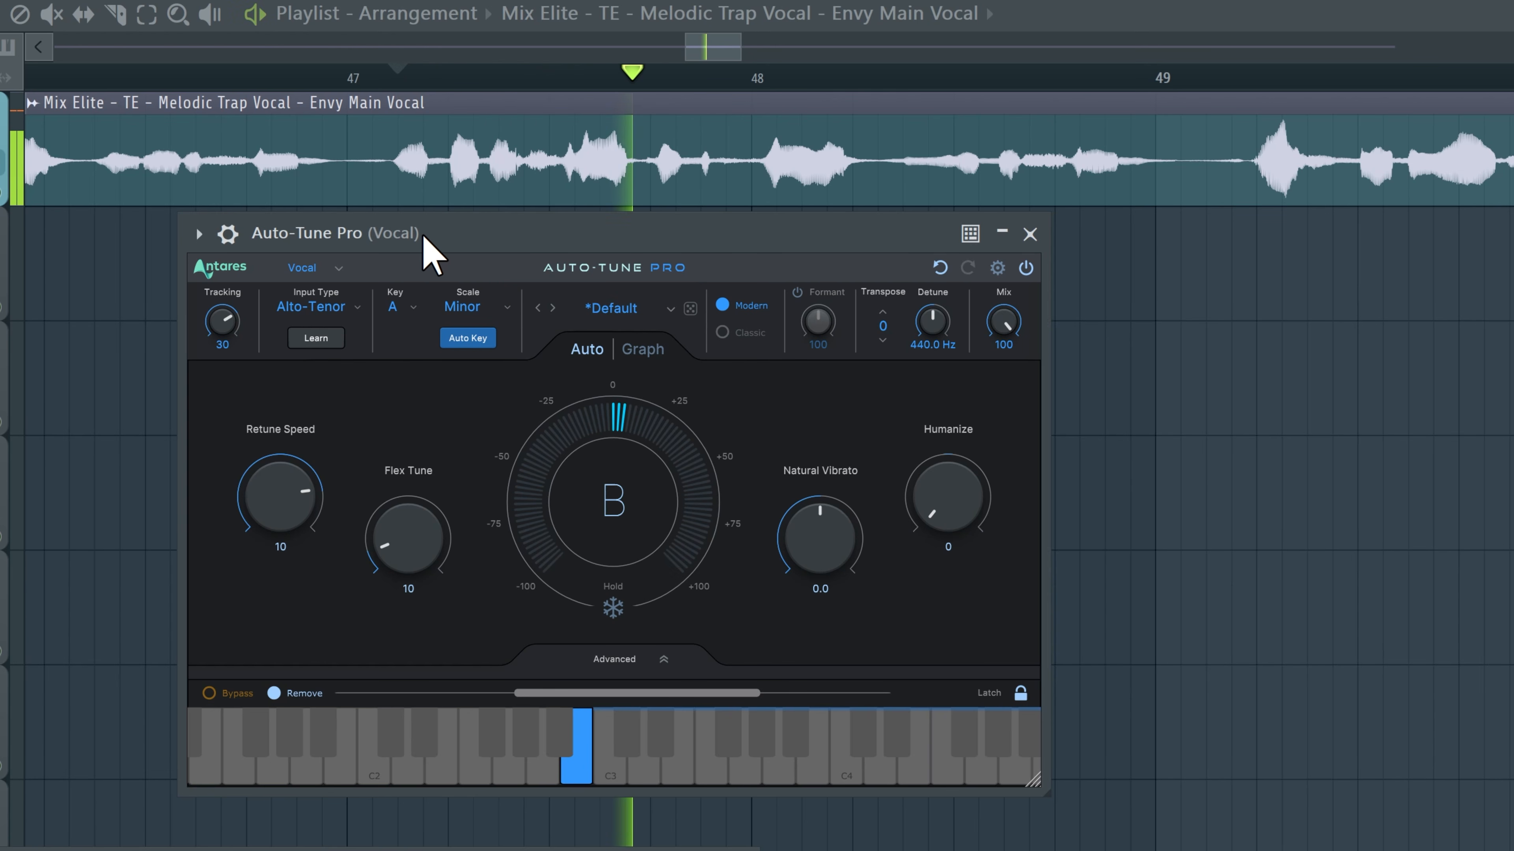
Set the playback position to bar 48, and replay that vocal phrase while raising Retune Speed to 62.
{"action": "key", "text": "space"}
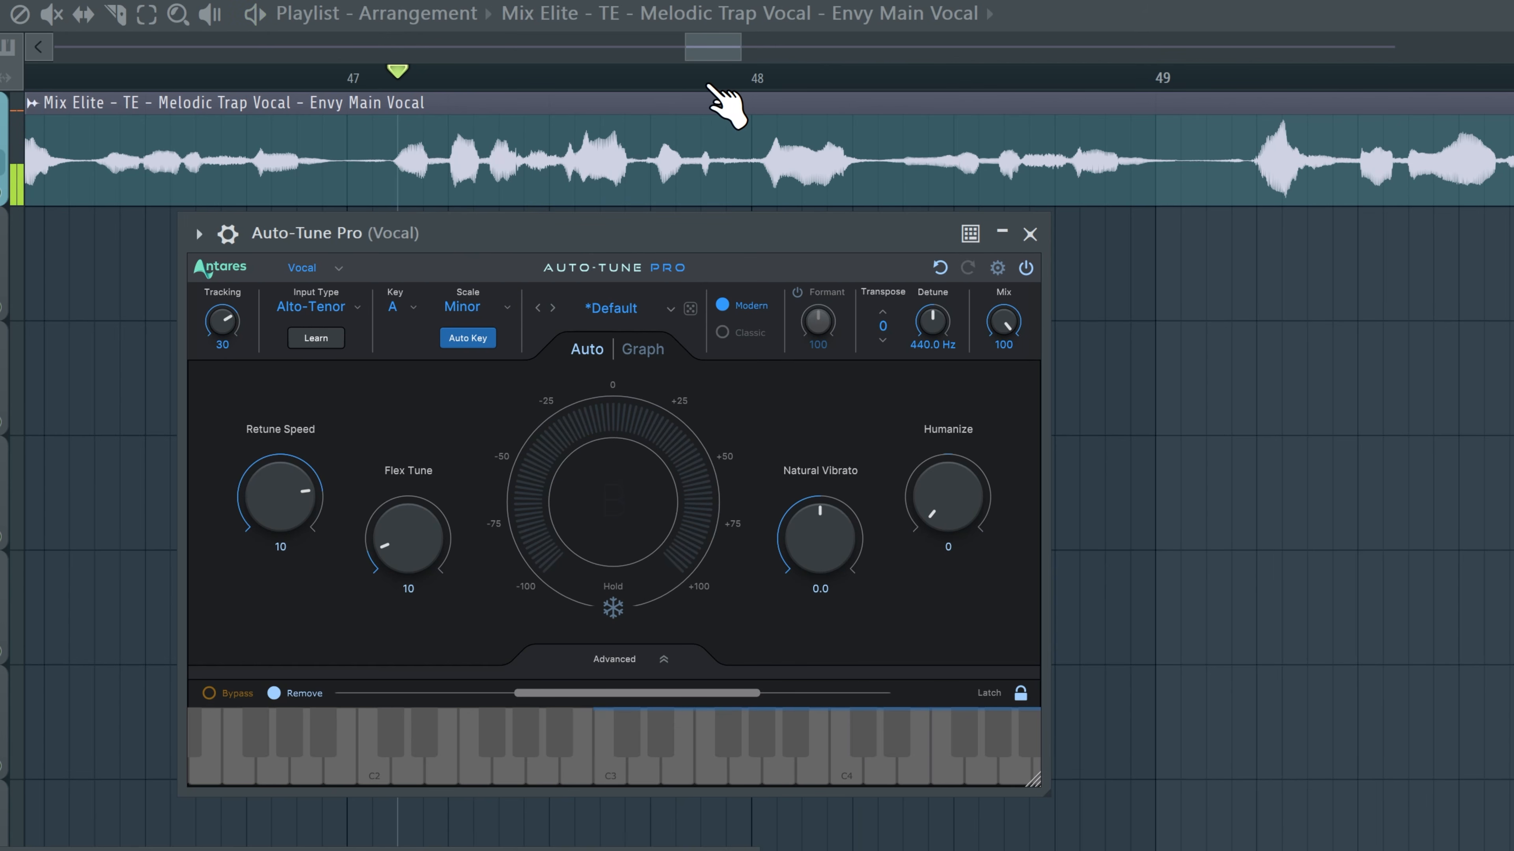
{"action": "left_click", "coordinate": [756, 73]}
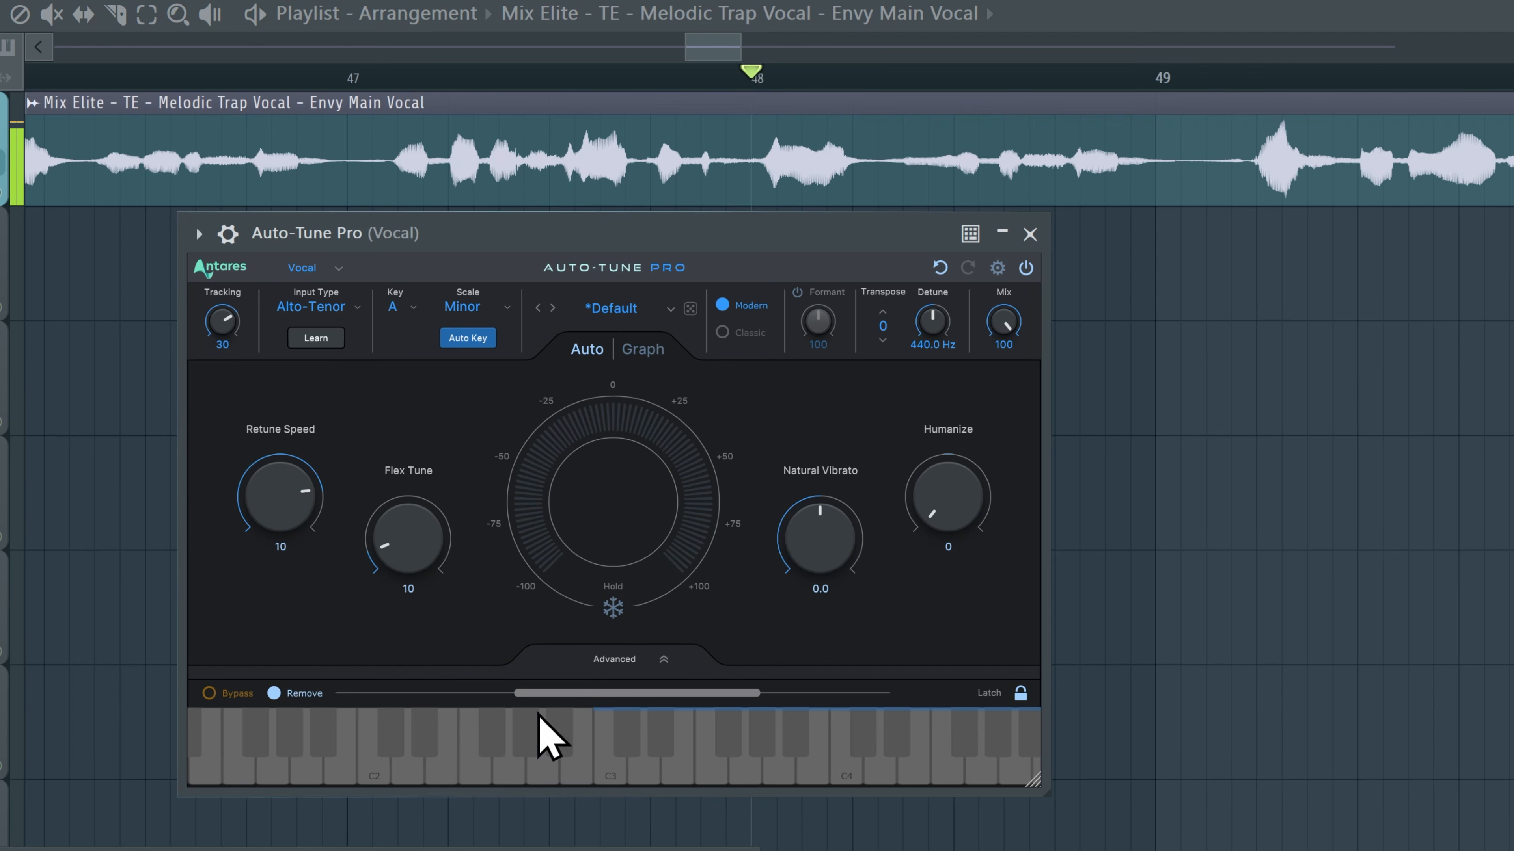
{"action": "key", "text": "space"}
{"action": "key", "text": "space"}
{"action": "key", "text": "space"}
{"action": "key", "text": "space"}
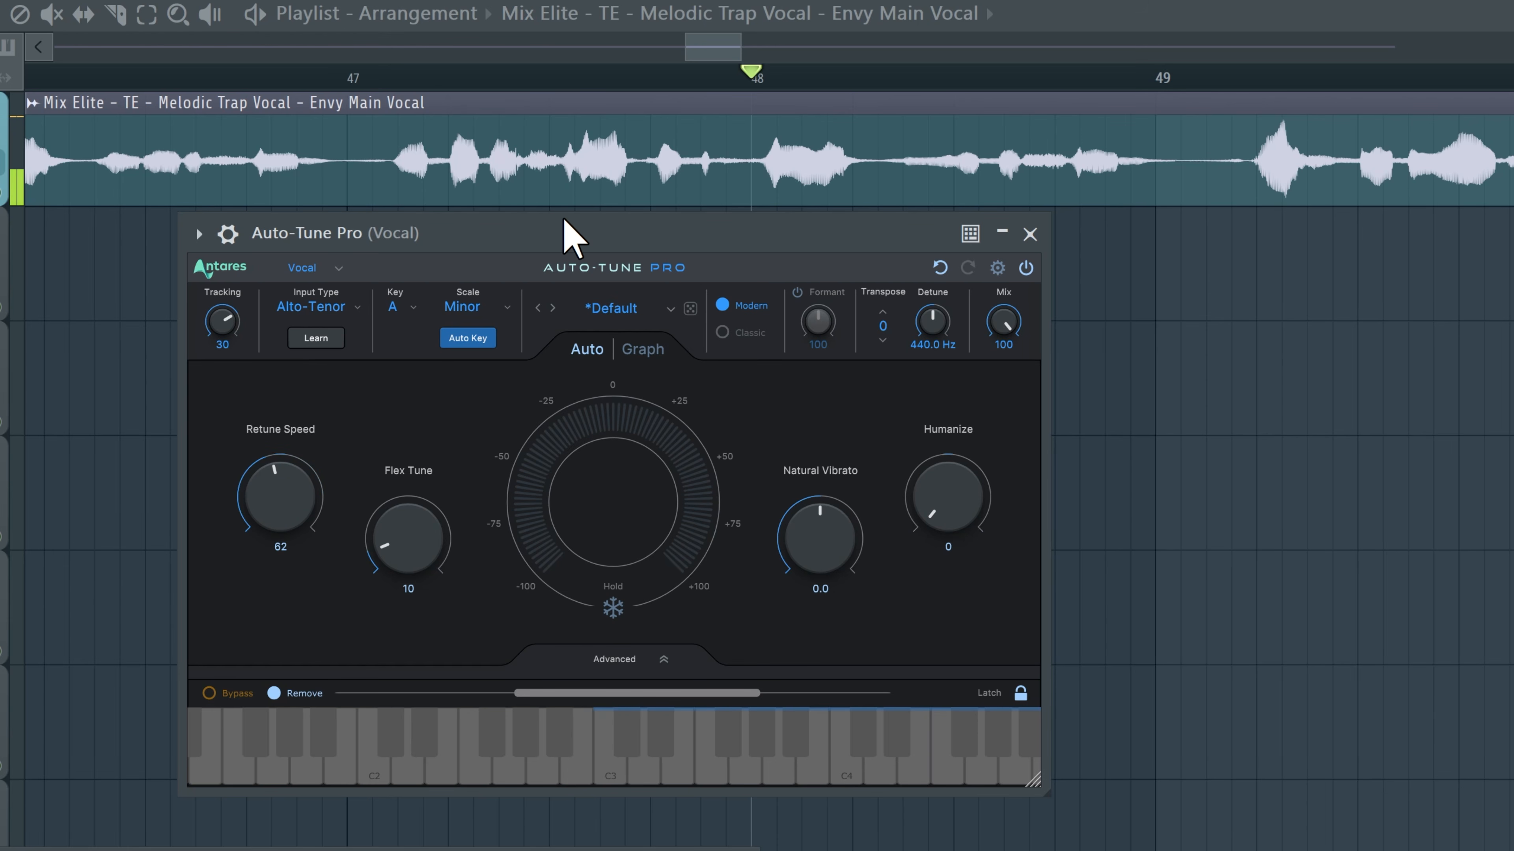
Replay the phrase from bar 48 with Retune Speed at 37 and 39, and settle on 25.
{"action": "key", "text": "space"}
{"action": "key", "text": "space"}
{"action": "key", "text": "space"}
{"action": "key", "text": "space"}
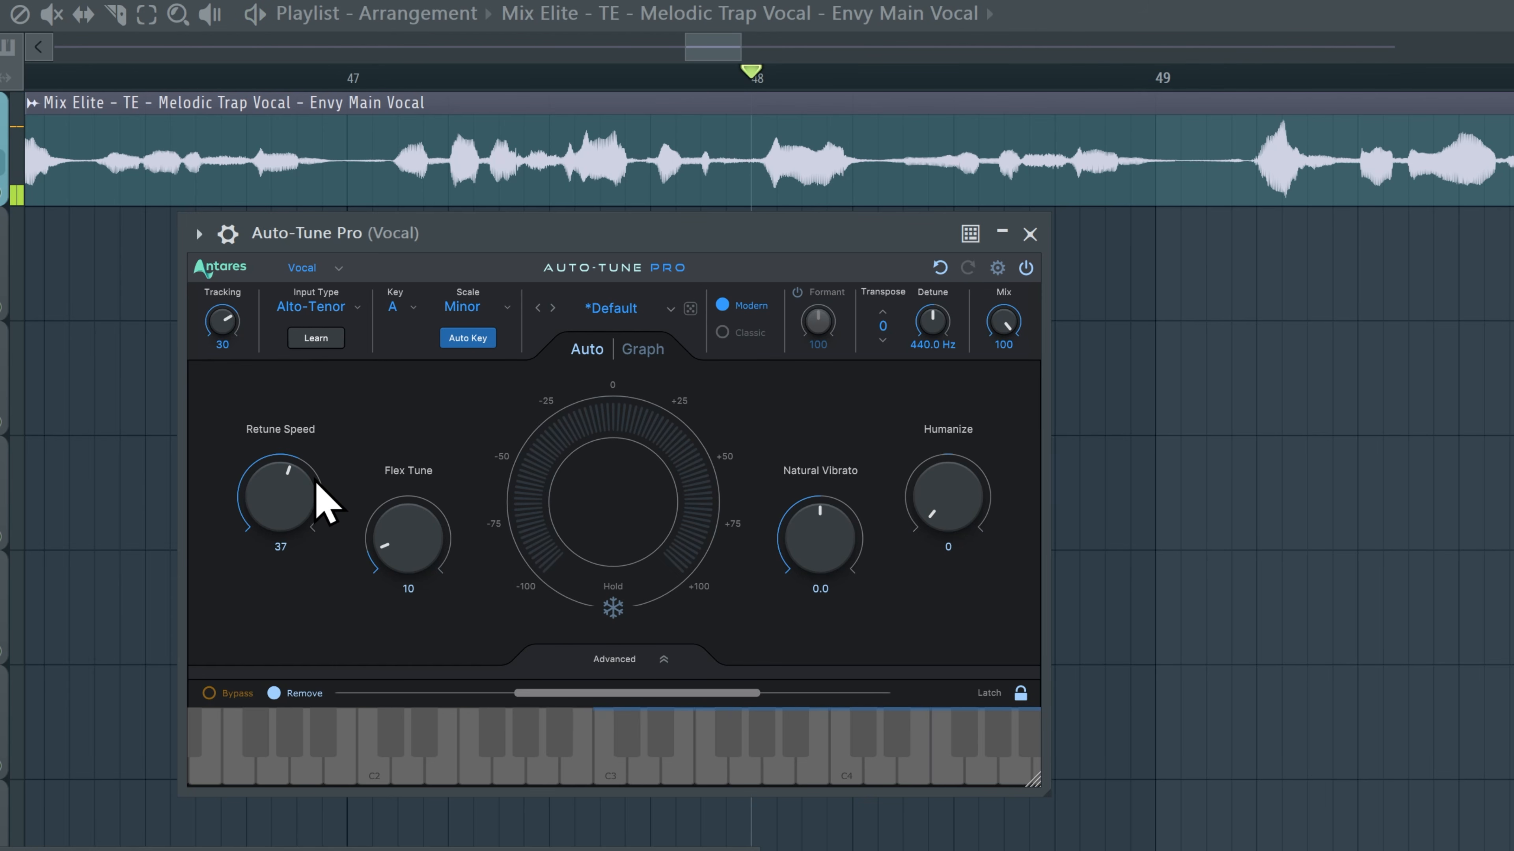
{"action": "key", "text": "space"}
{"action": "key", "text": "space"}
{"action": "left_click_drag", "start_coordinate": [289, 462], "coordinate": [289, 468]}
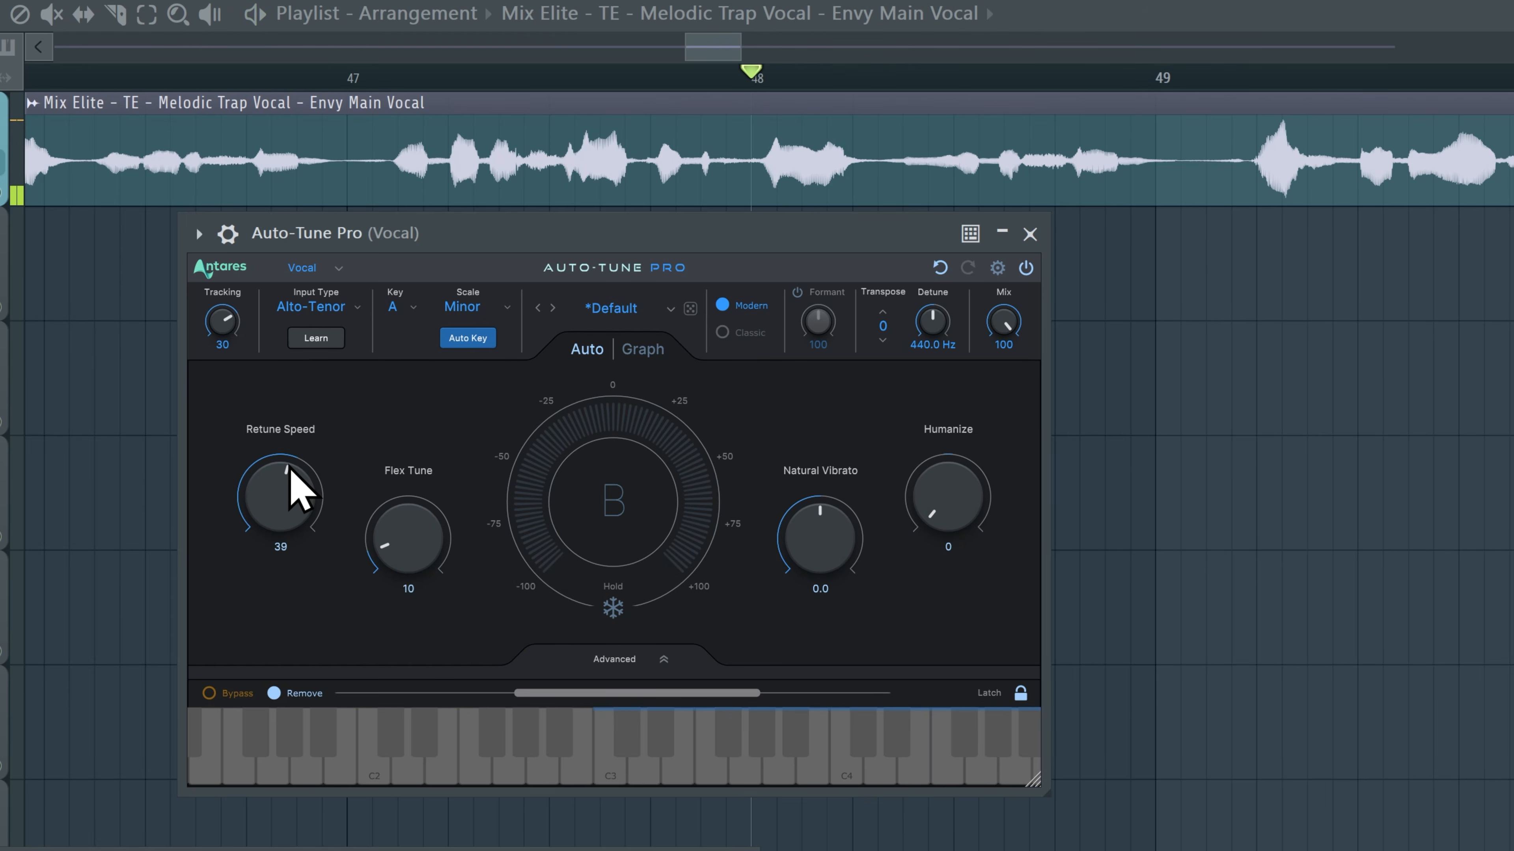
{"action": "key", "text": "space"}
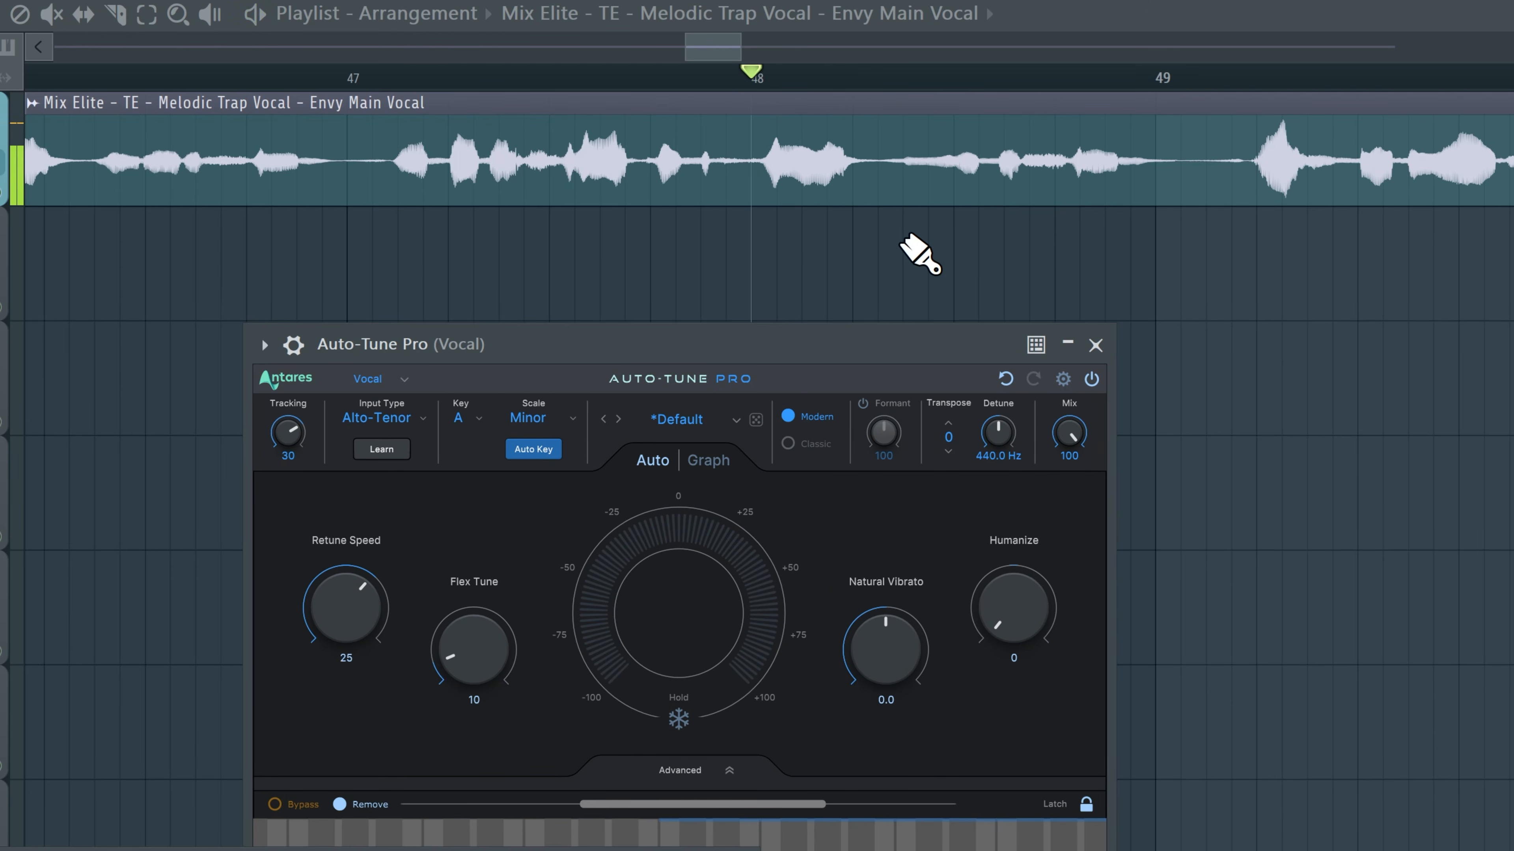
Return the playback position to bar 48 and set the vocal channel's pitch range to 1.
{"action": "scroll", "coordinate": [921, 254], "scroll_direction": "down", "scroll_amount": 2, "text": "ctrl"}
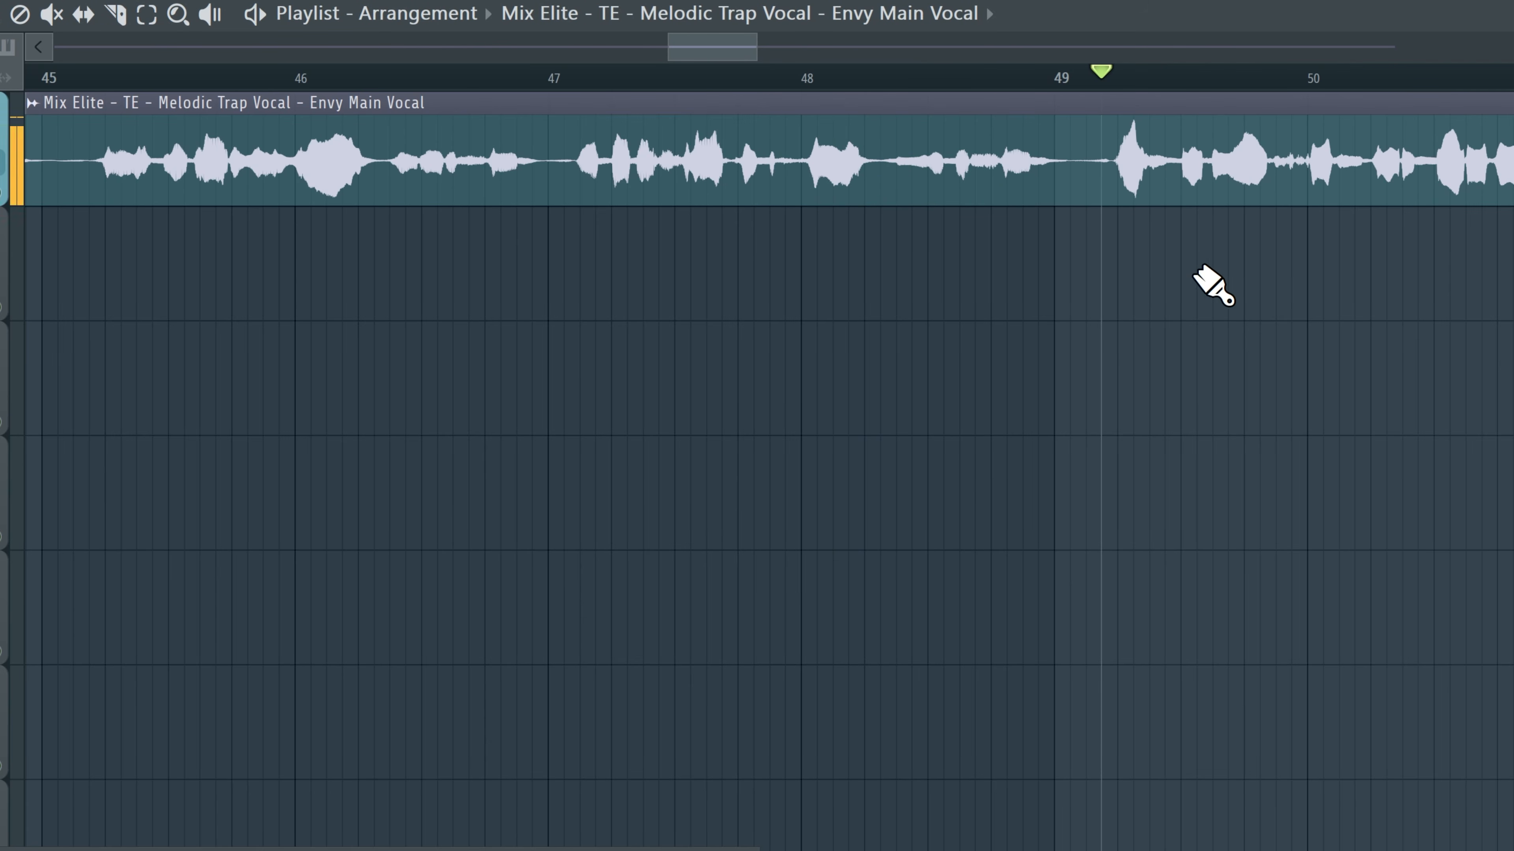
{"action": "key", "text": "space"}
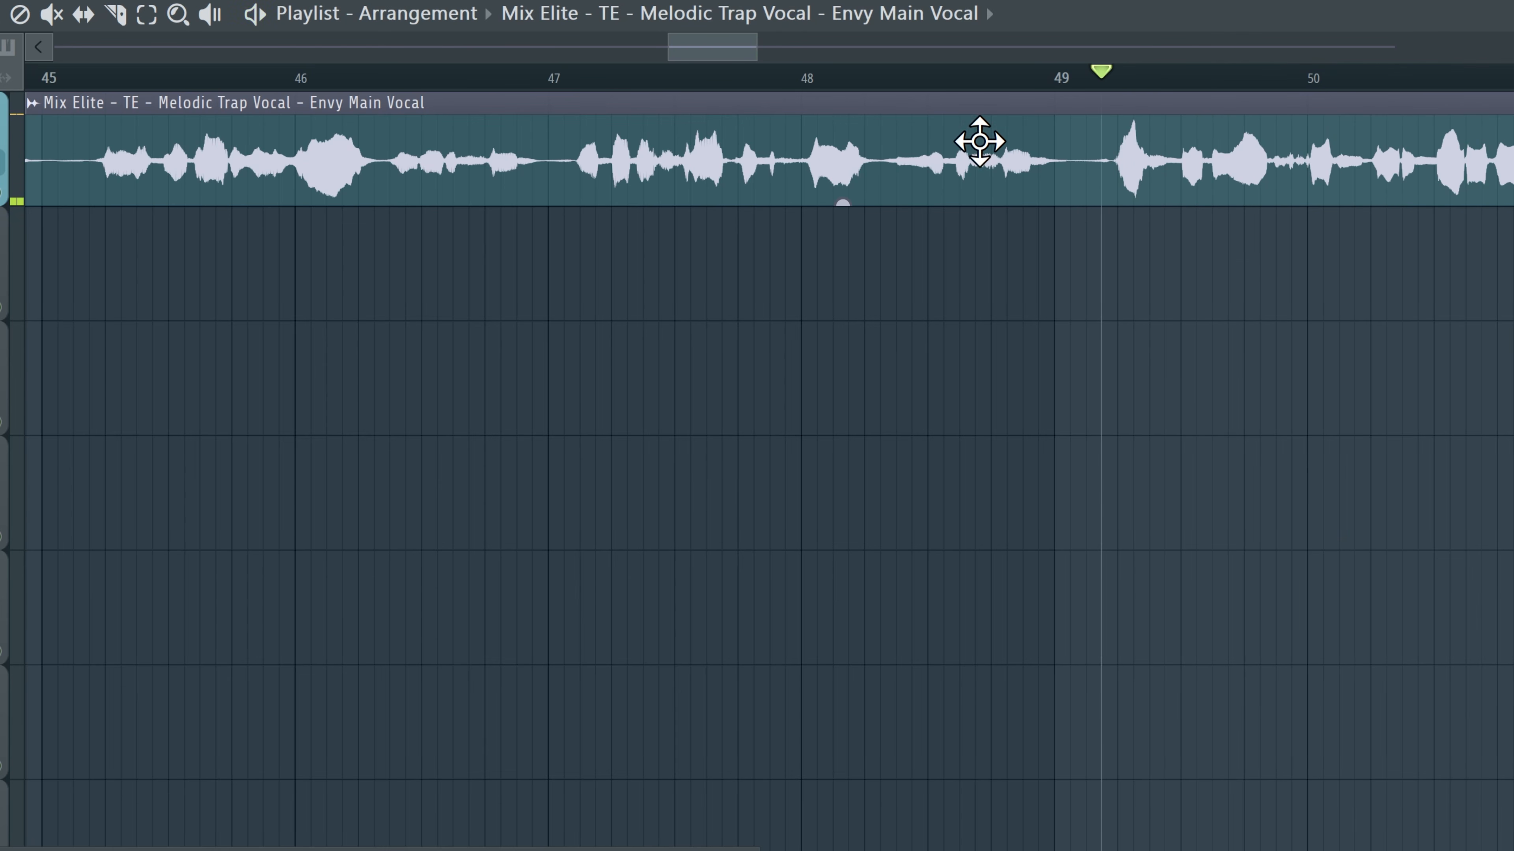
{"action": "left_click", "coordinate": [799, 80]}
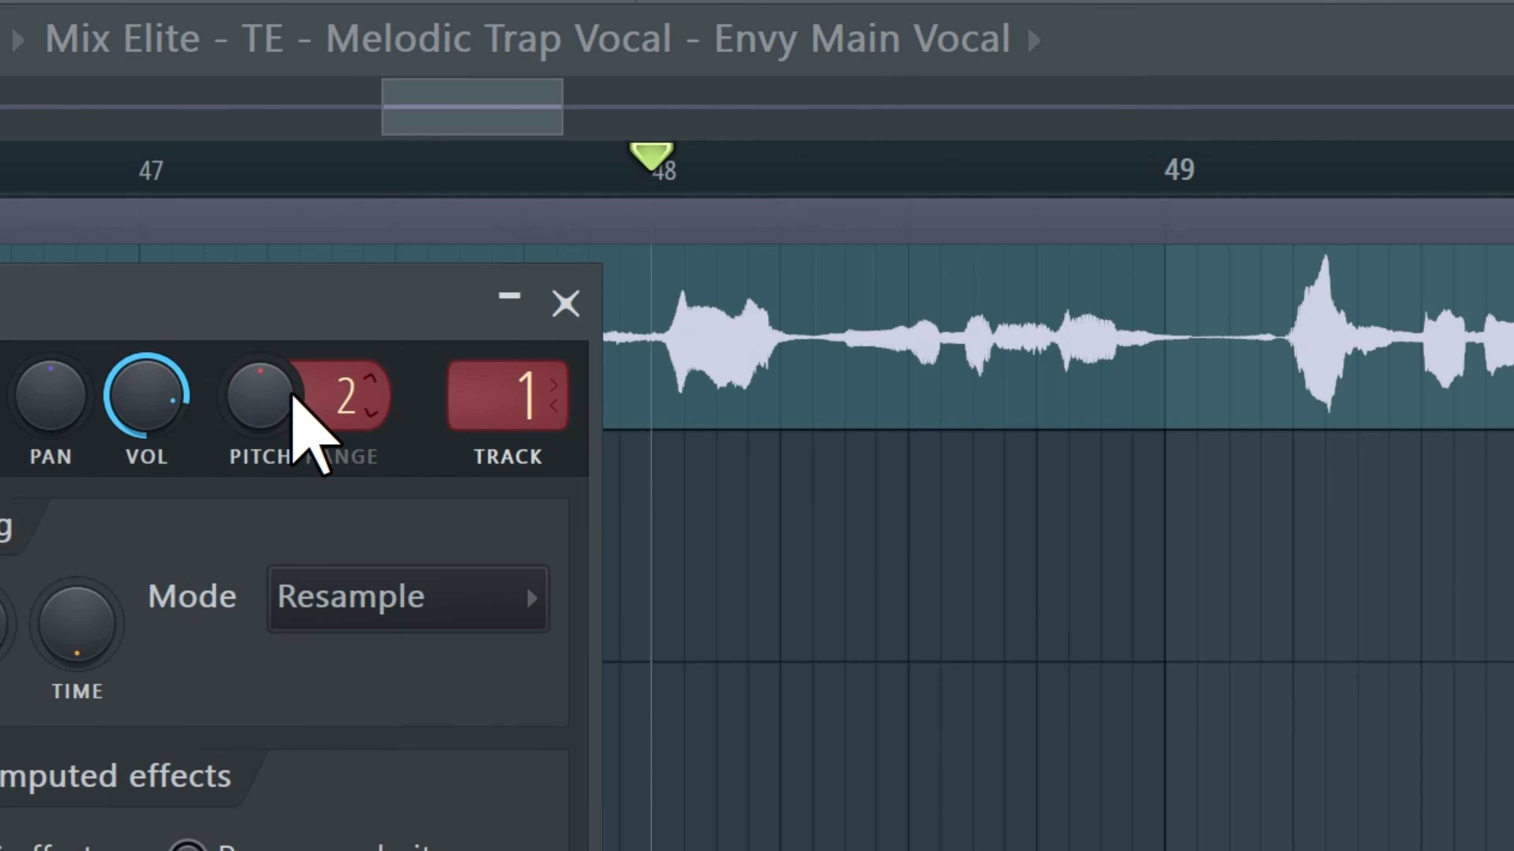
{"action": "right_click", "coordinate": [630, 184]}
{"action": "left_click_drag", "start_coordinate": [343, 376], "coordinate": [343, 395]}
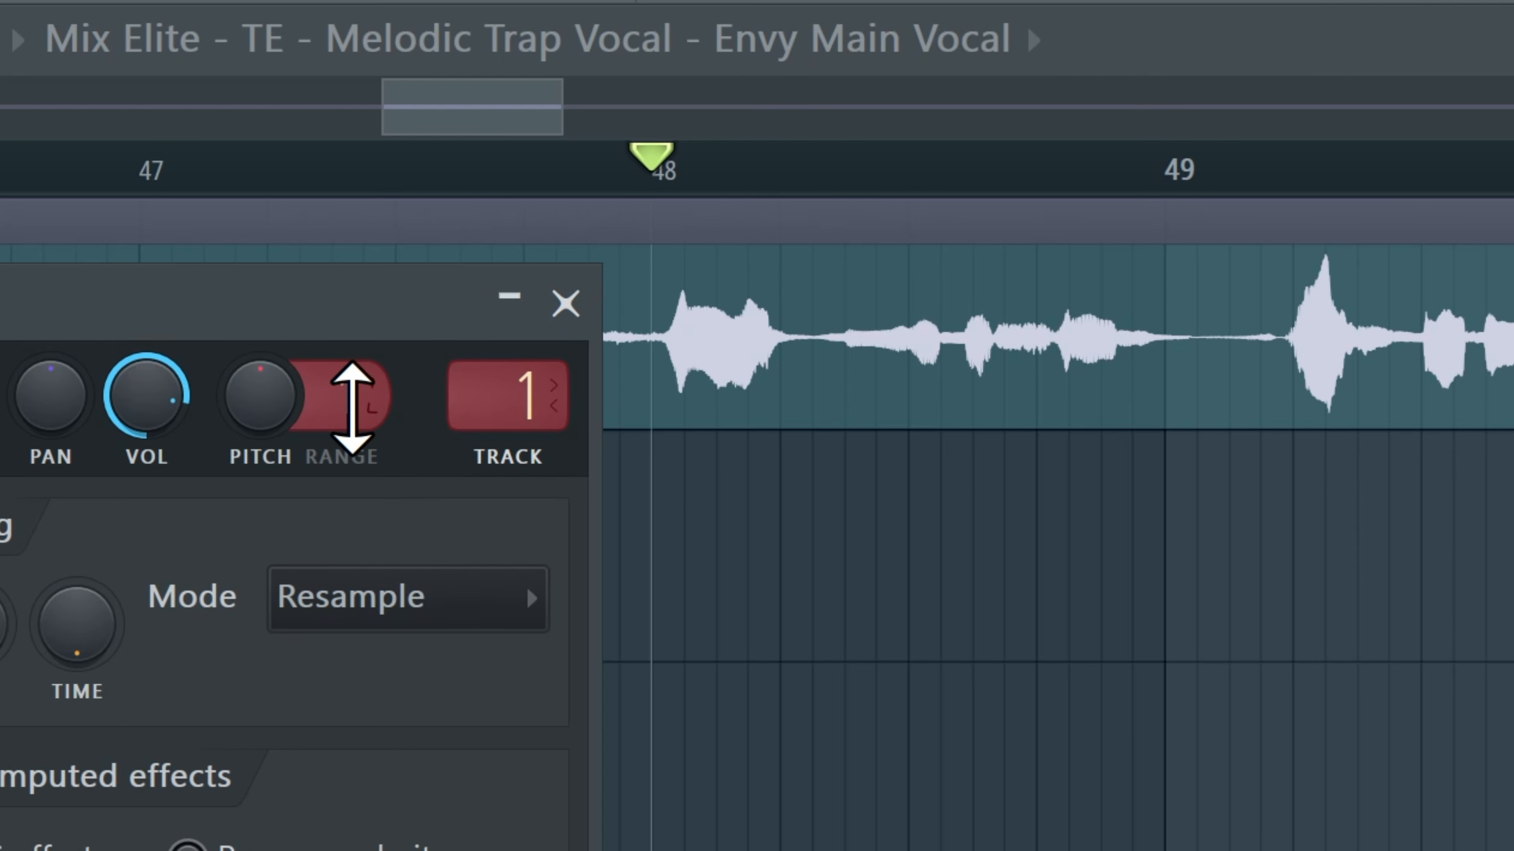
Create a Channel pitch automation clip starting at bar 48 beneath the vocal.
{"action": "right_click", "coordinate": [260, 381]}
{"action": "left_click", "coordinate": [471, 797]}
{"action": "left_click", "coordinate": [569, 332]}
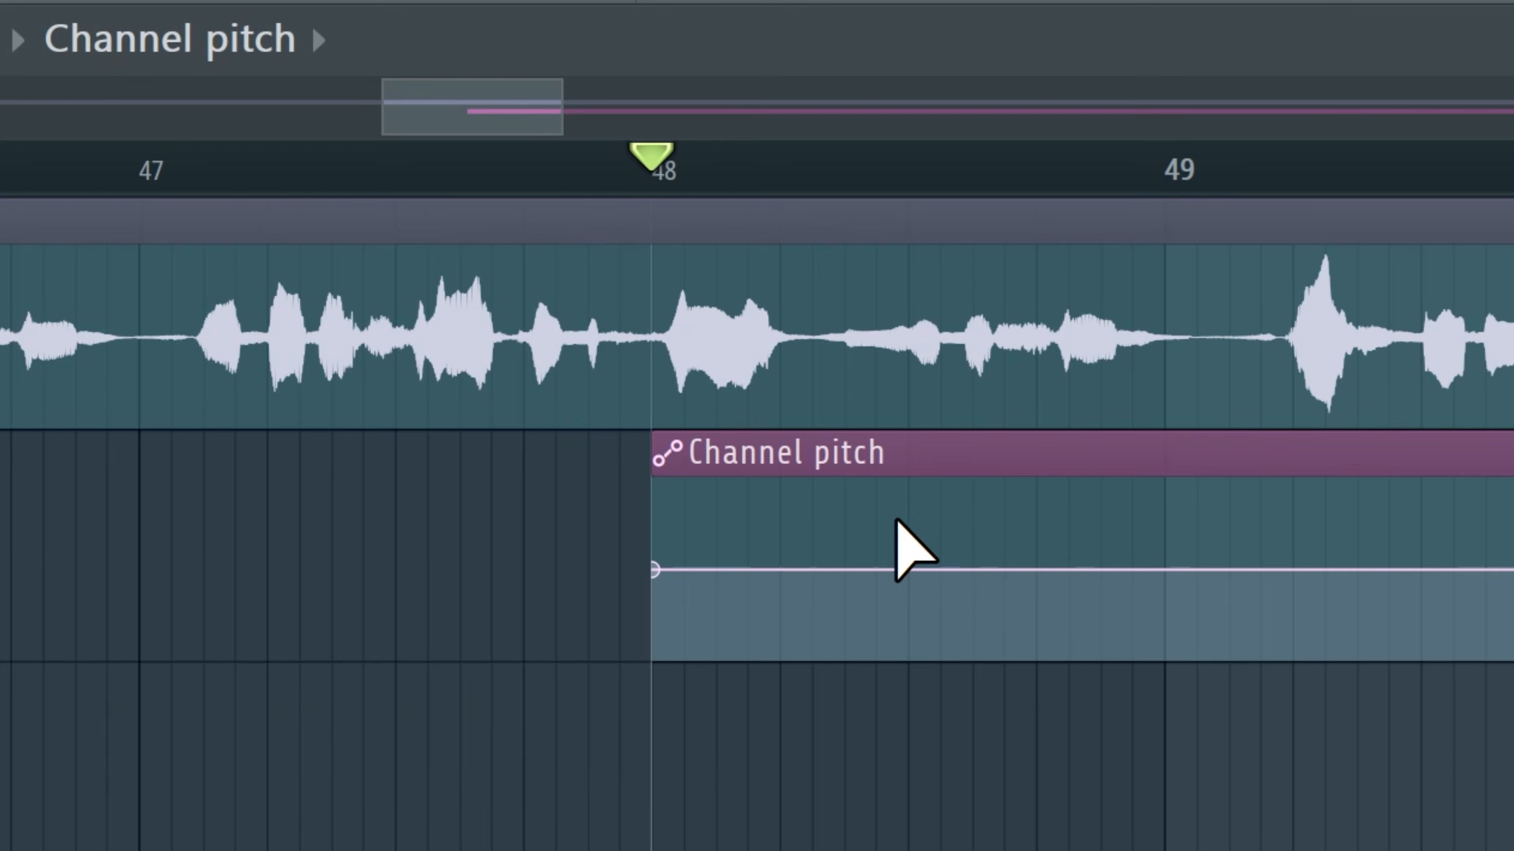
Set the vocal channel's time-stretching mode to Stretch Pro and close its settings.
{"action": "scroll", "coordinate": [398, 569], "scroll_direction": "up", "scroll_amount": 3}
{"action": "left_click", "coordinate": [398, 809]}
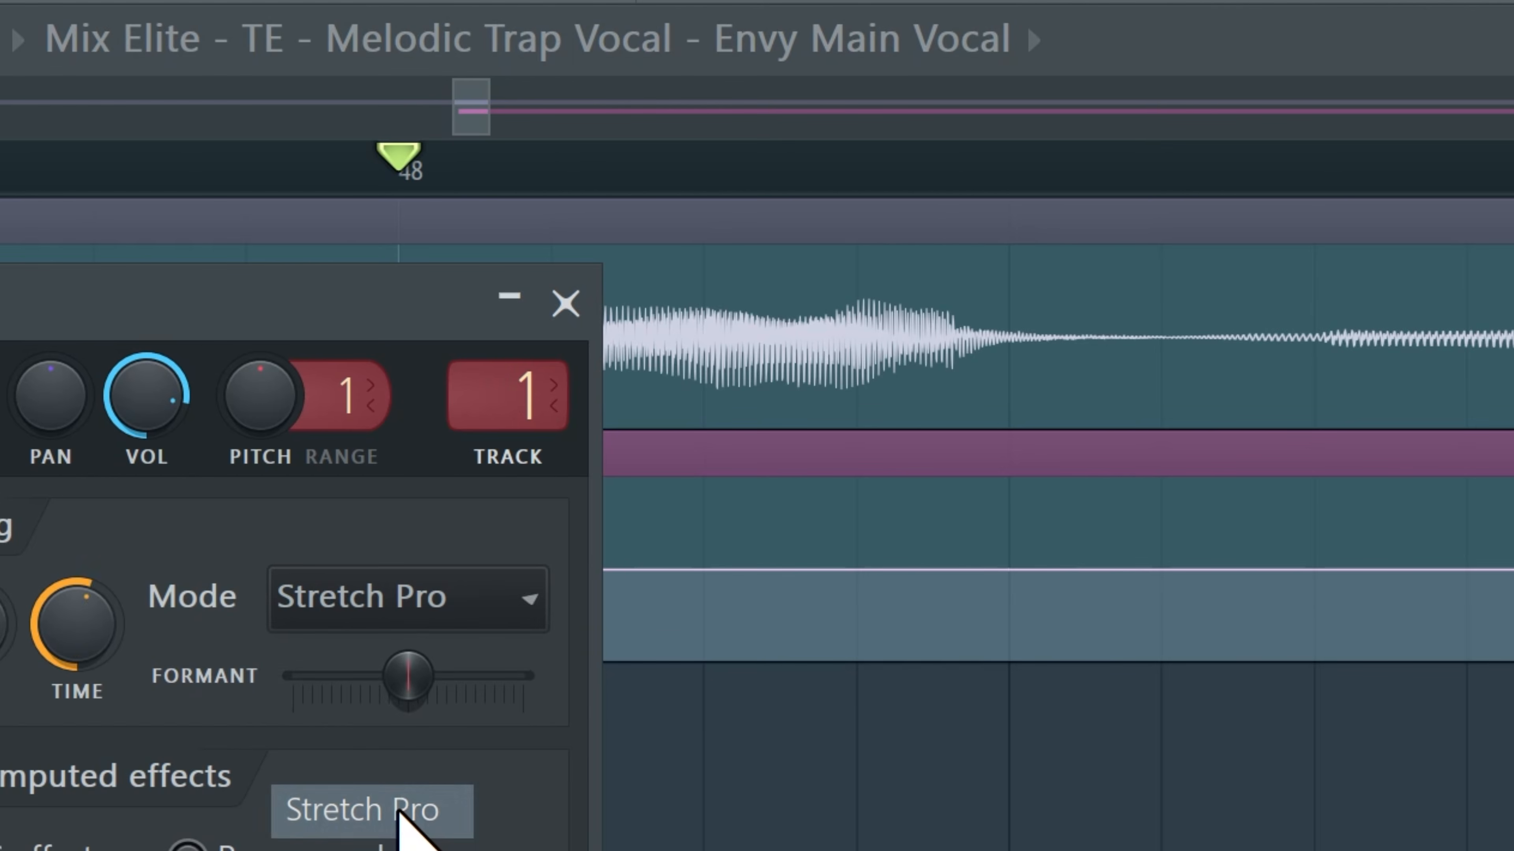
{"action": "left_click", "coordinate": [565, 303]}
Shape a raised pitch automation curve over the vocal note just after bar 48, and compare playback with the curve off and on the note.
{"action": "left_click_drag", "start_coordinate": [499, 568], "coordinate": [518, 539]}
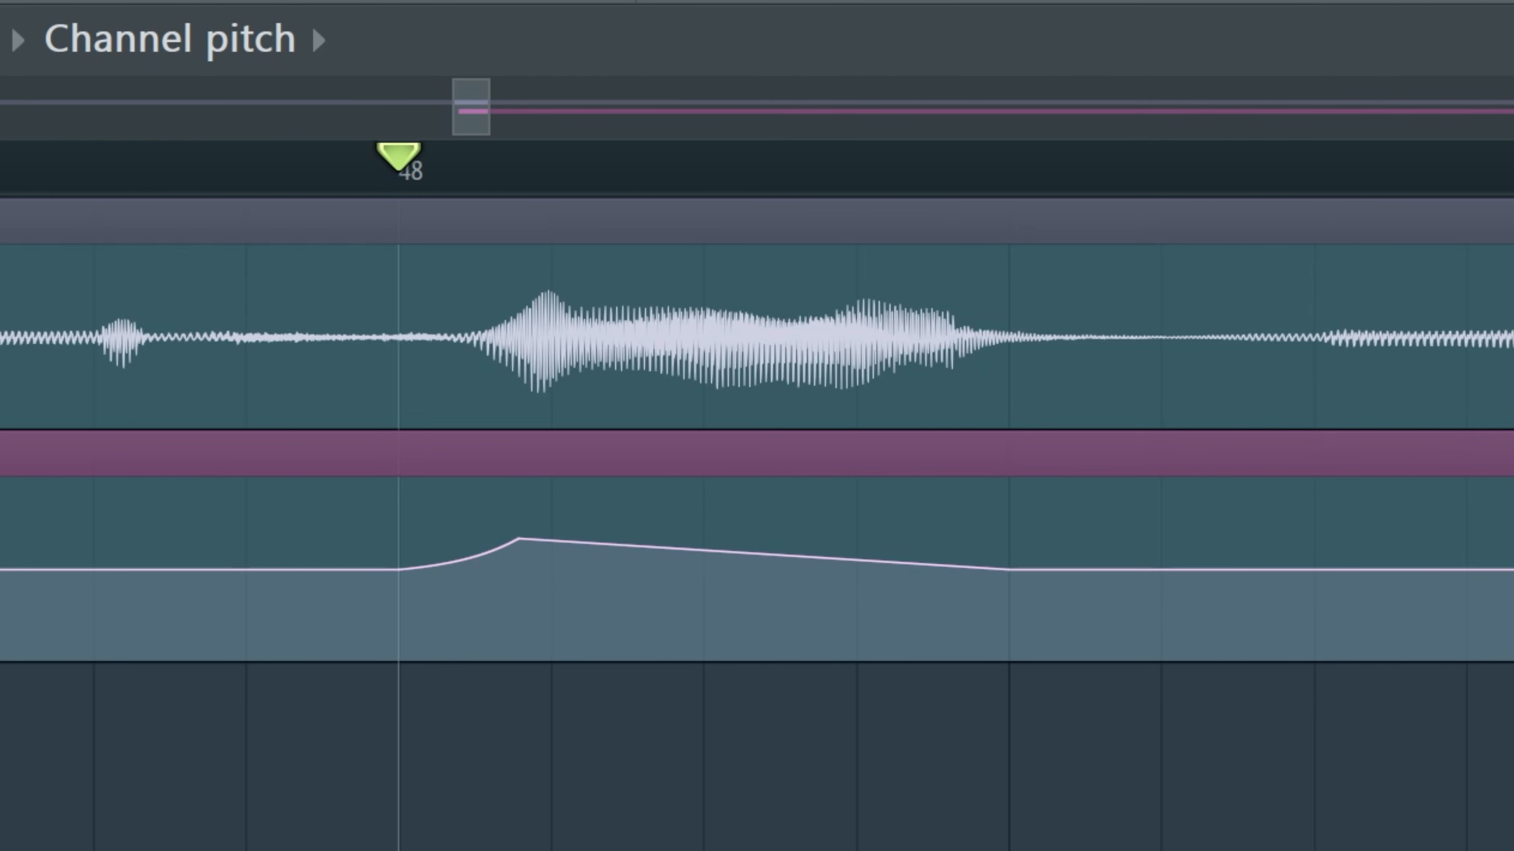
{"action": "key", "text": "space"}
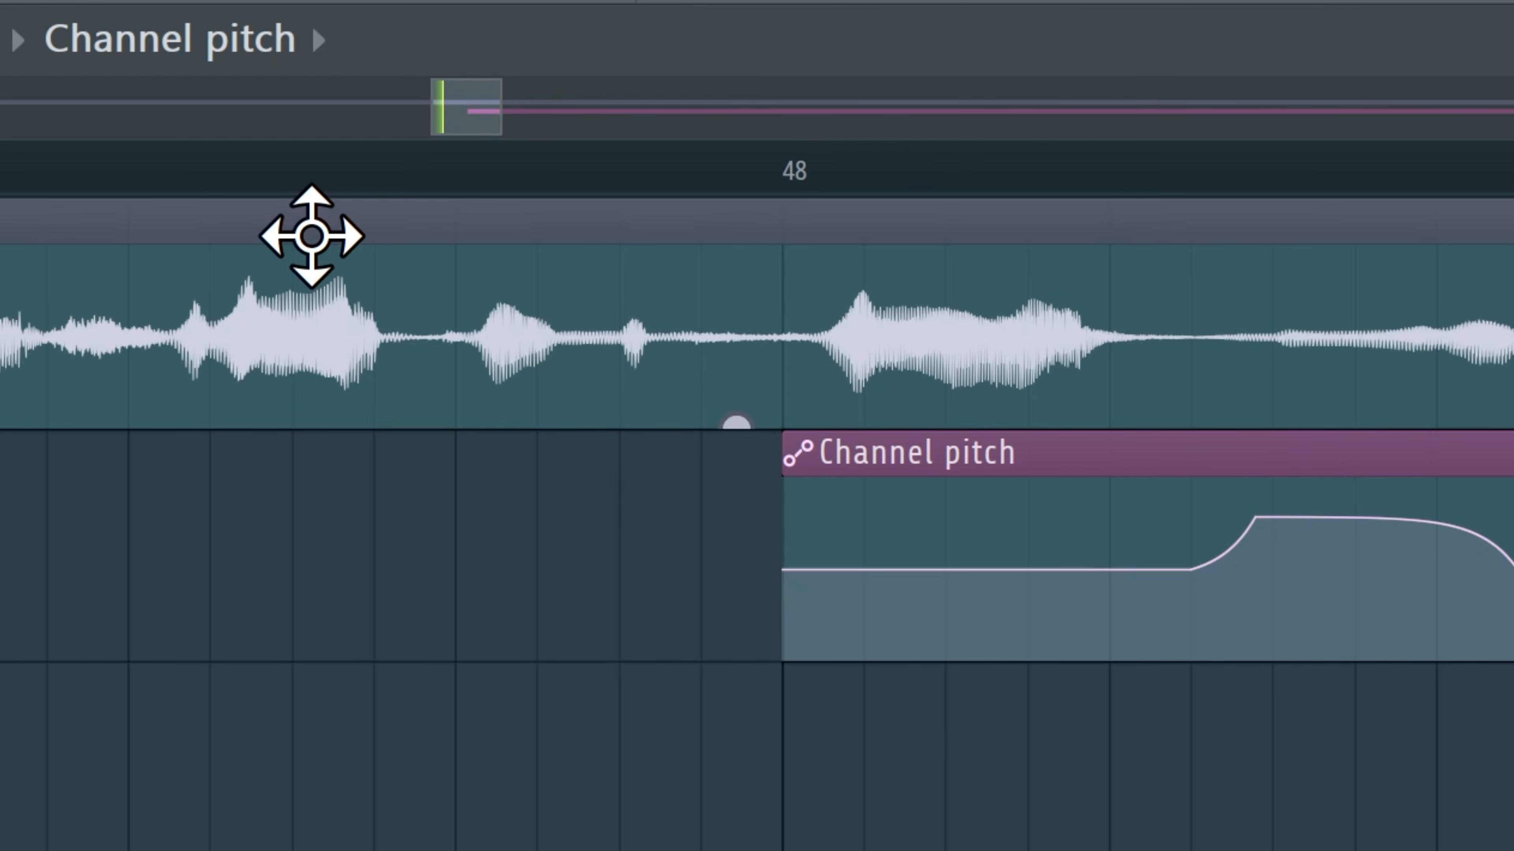
{"action": "key", "text": "space"}
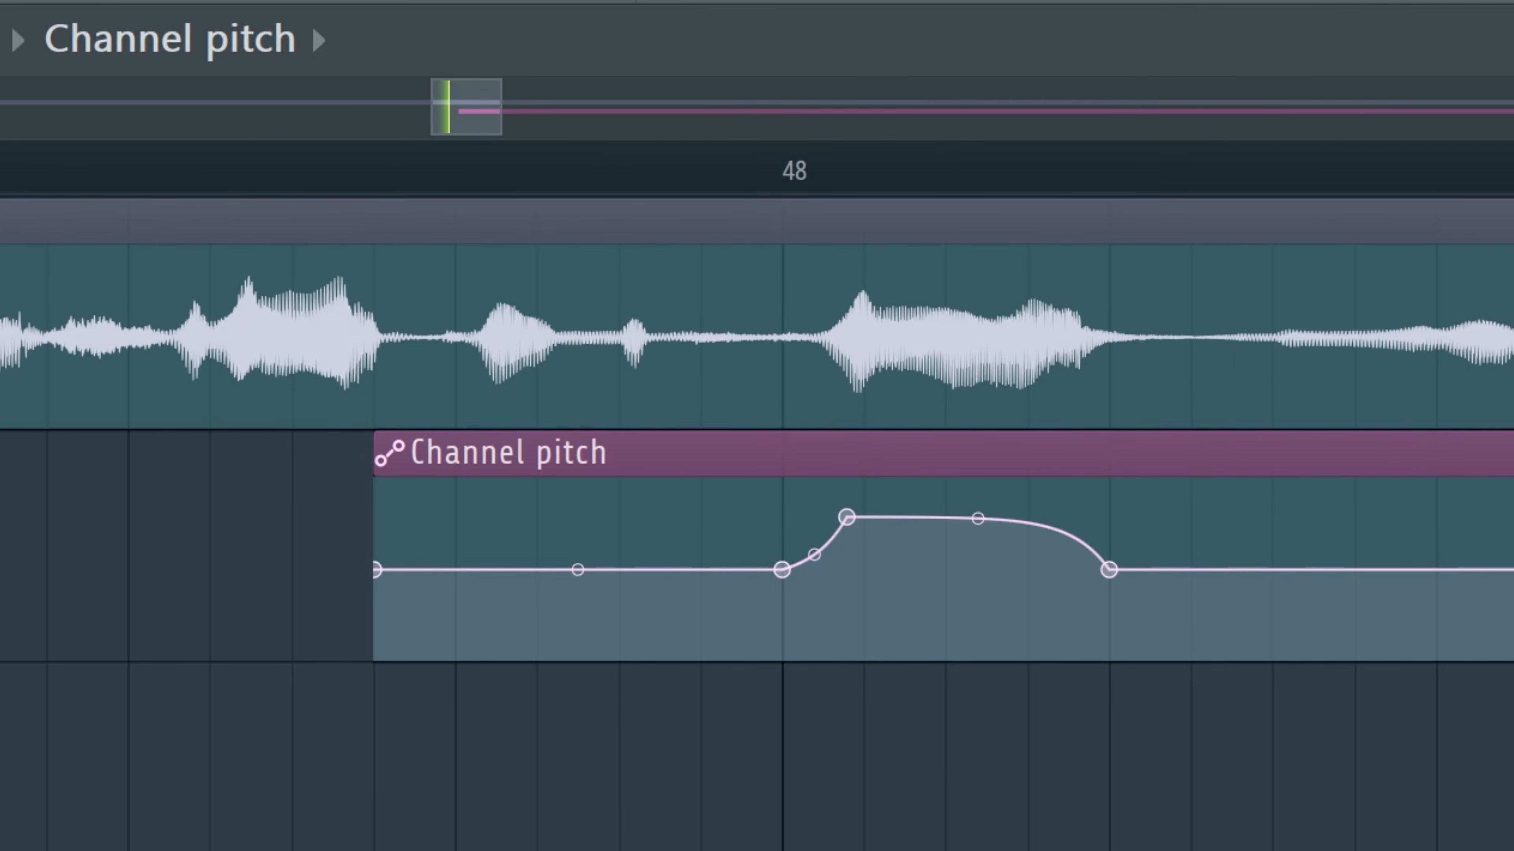
{"action": "key", "text": "space"}
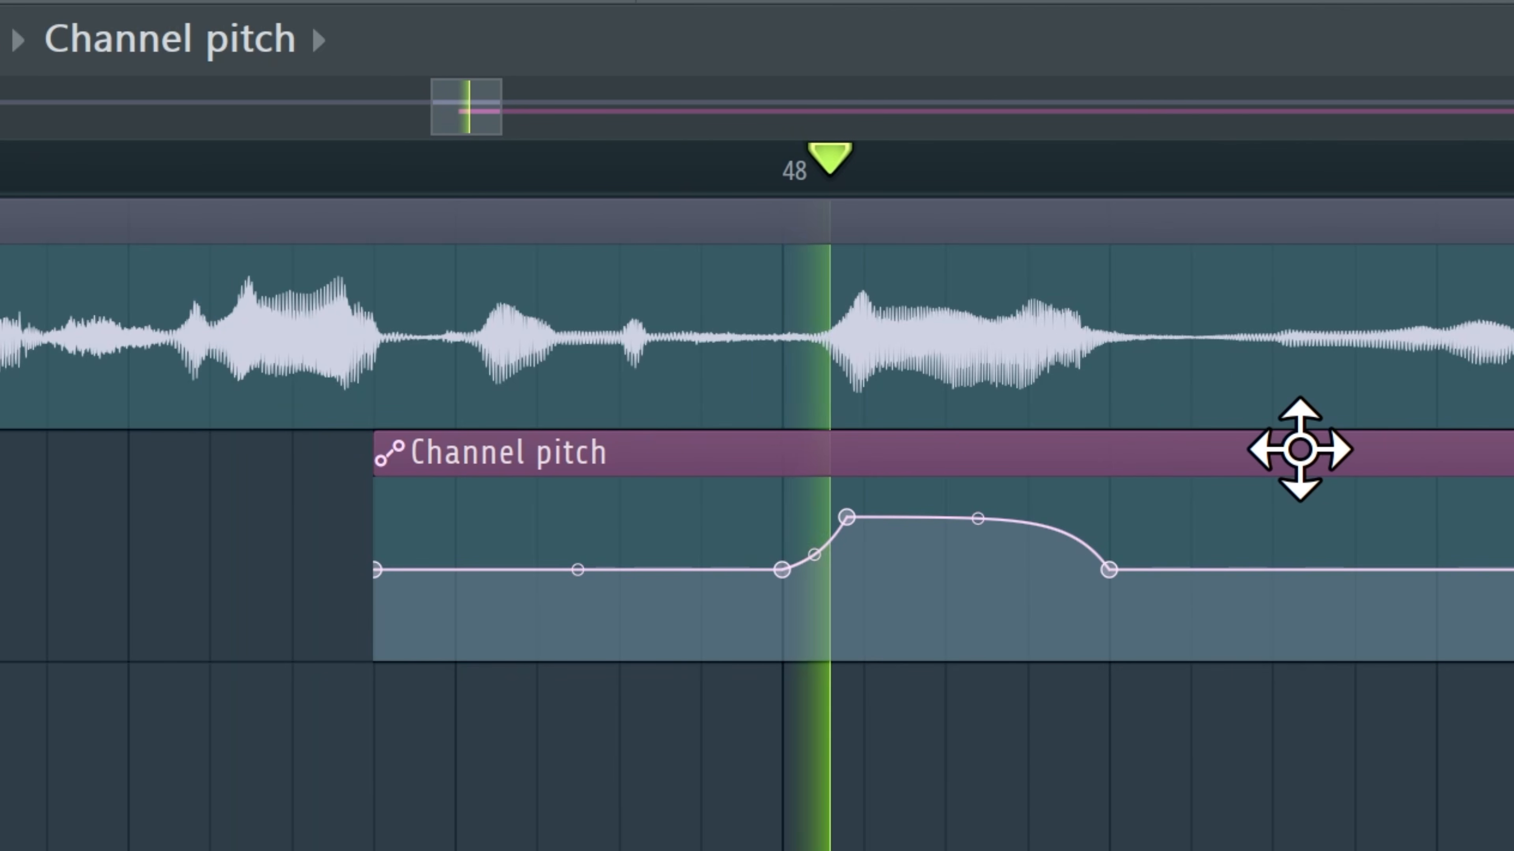
{"action": "key", "text": "space"}
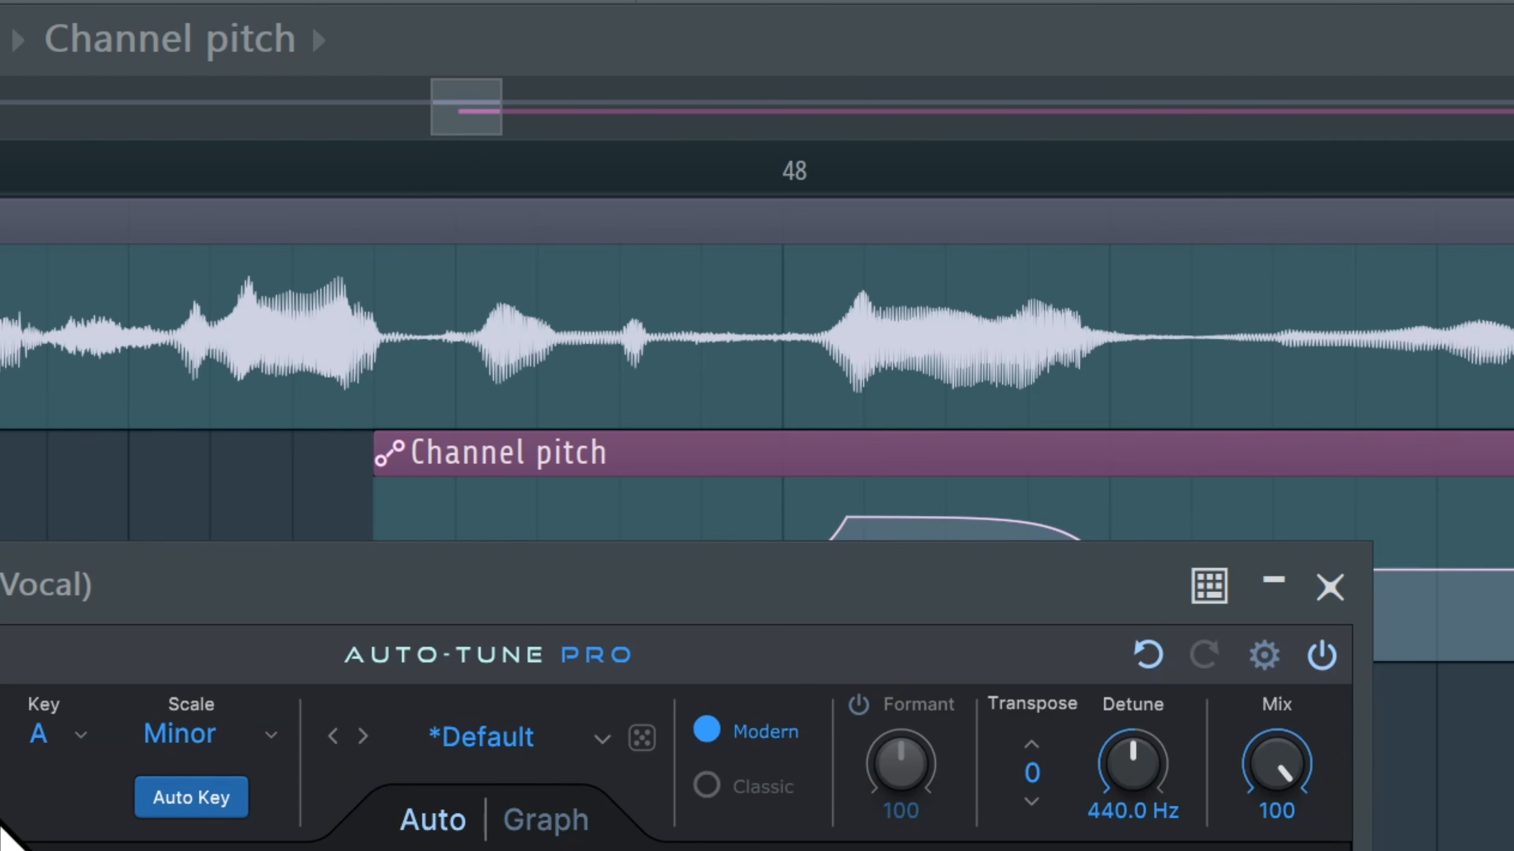
{"action": "key", "text": "Escape"}
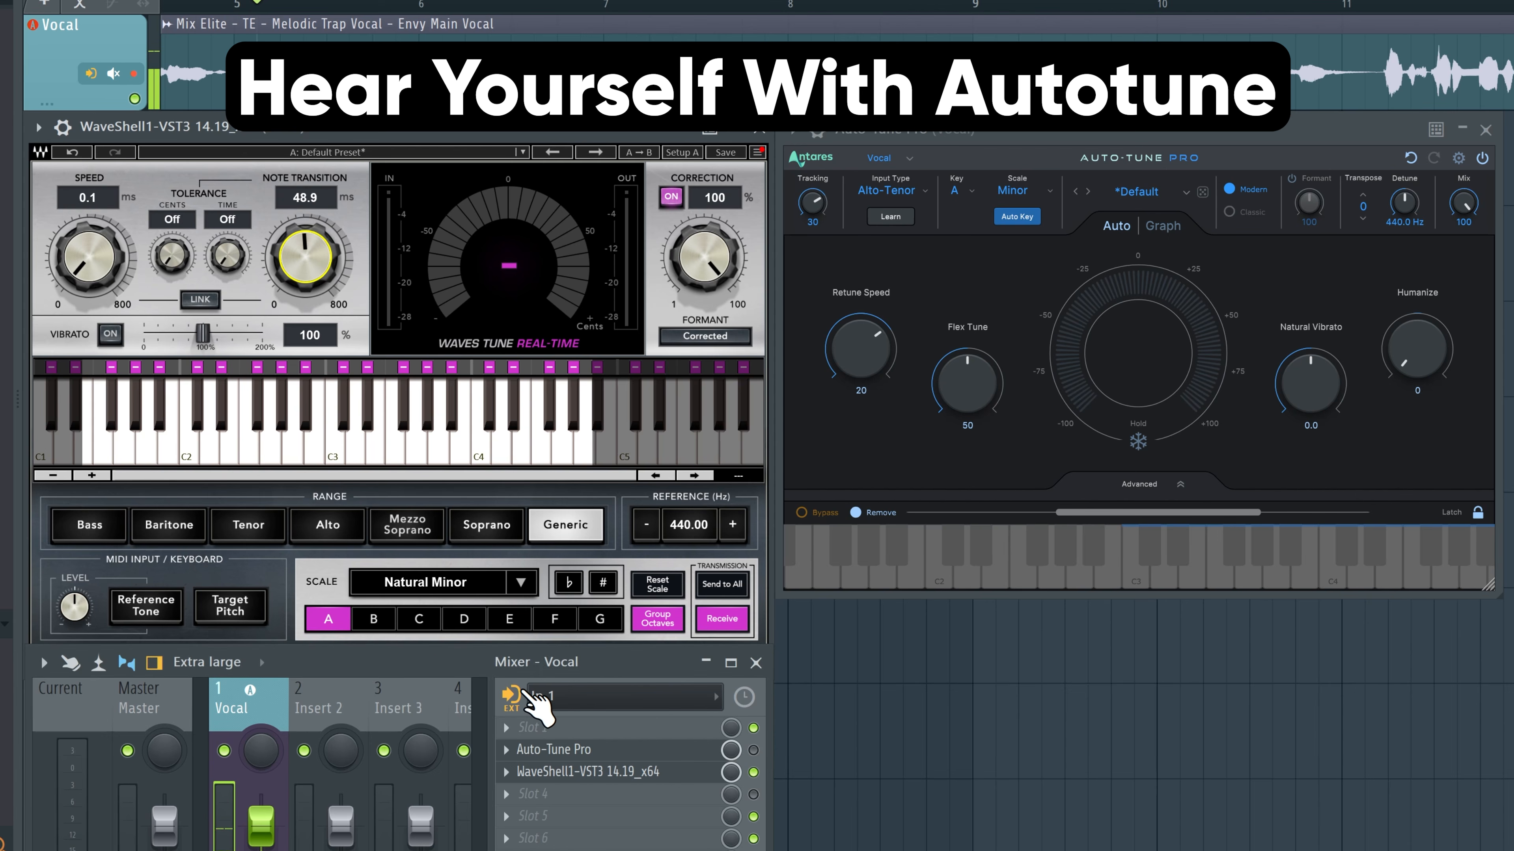
Set the Vocal mixer track to monitor external input when armed, and turn on Use Low Latency in Auto-Tune Pro.
{"action": "left_click", "coordinate": [527, 692]}
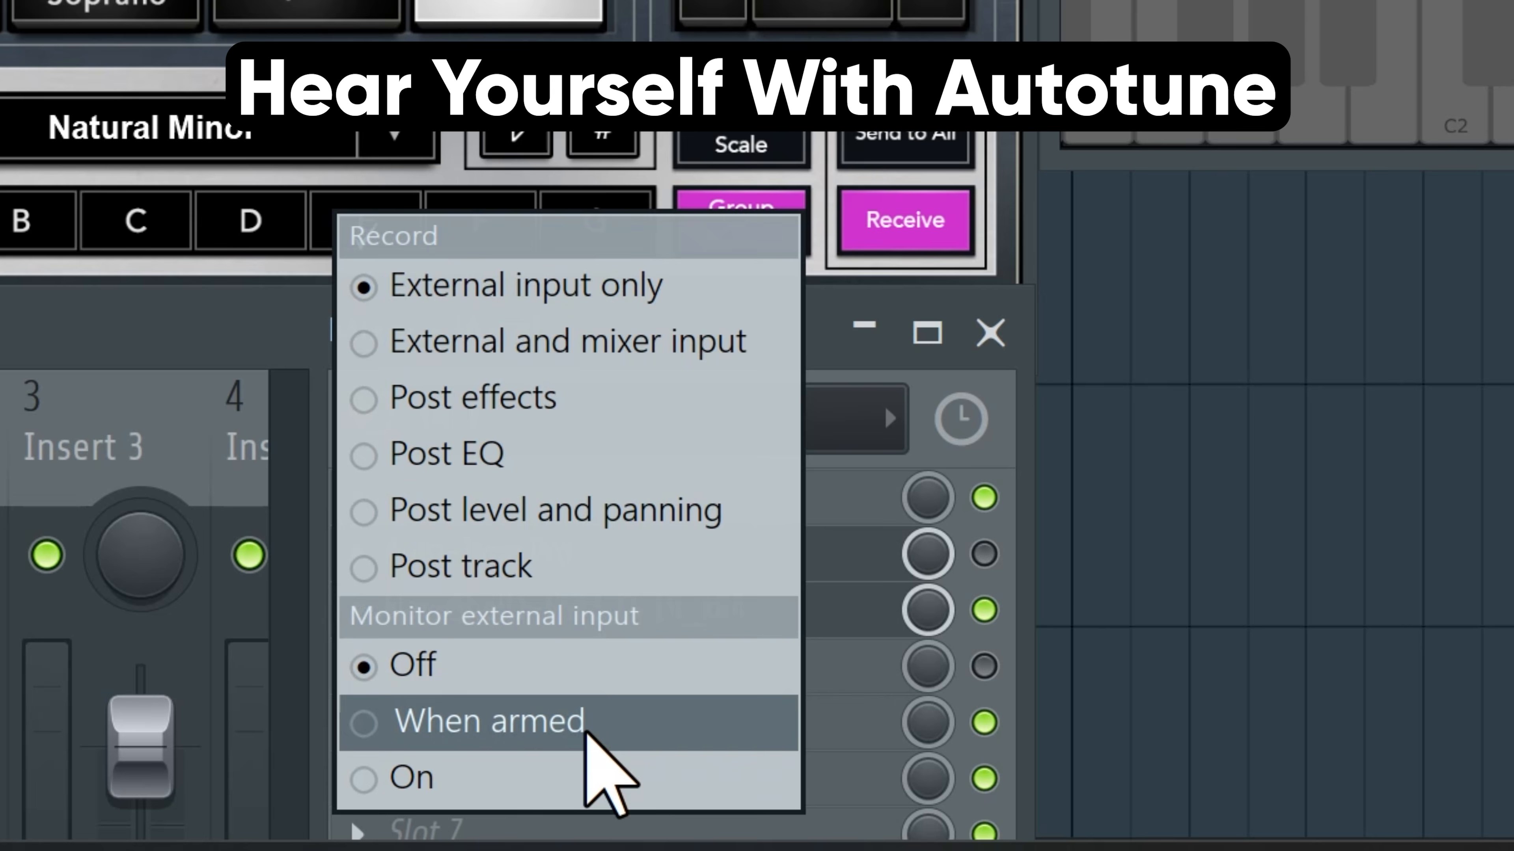
{"action": "left_click", "coordinate": [590, 722]}
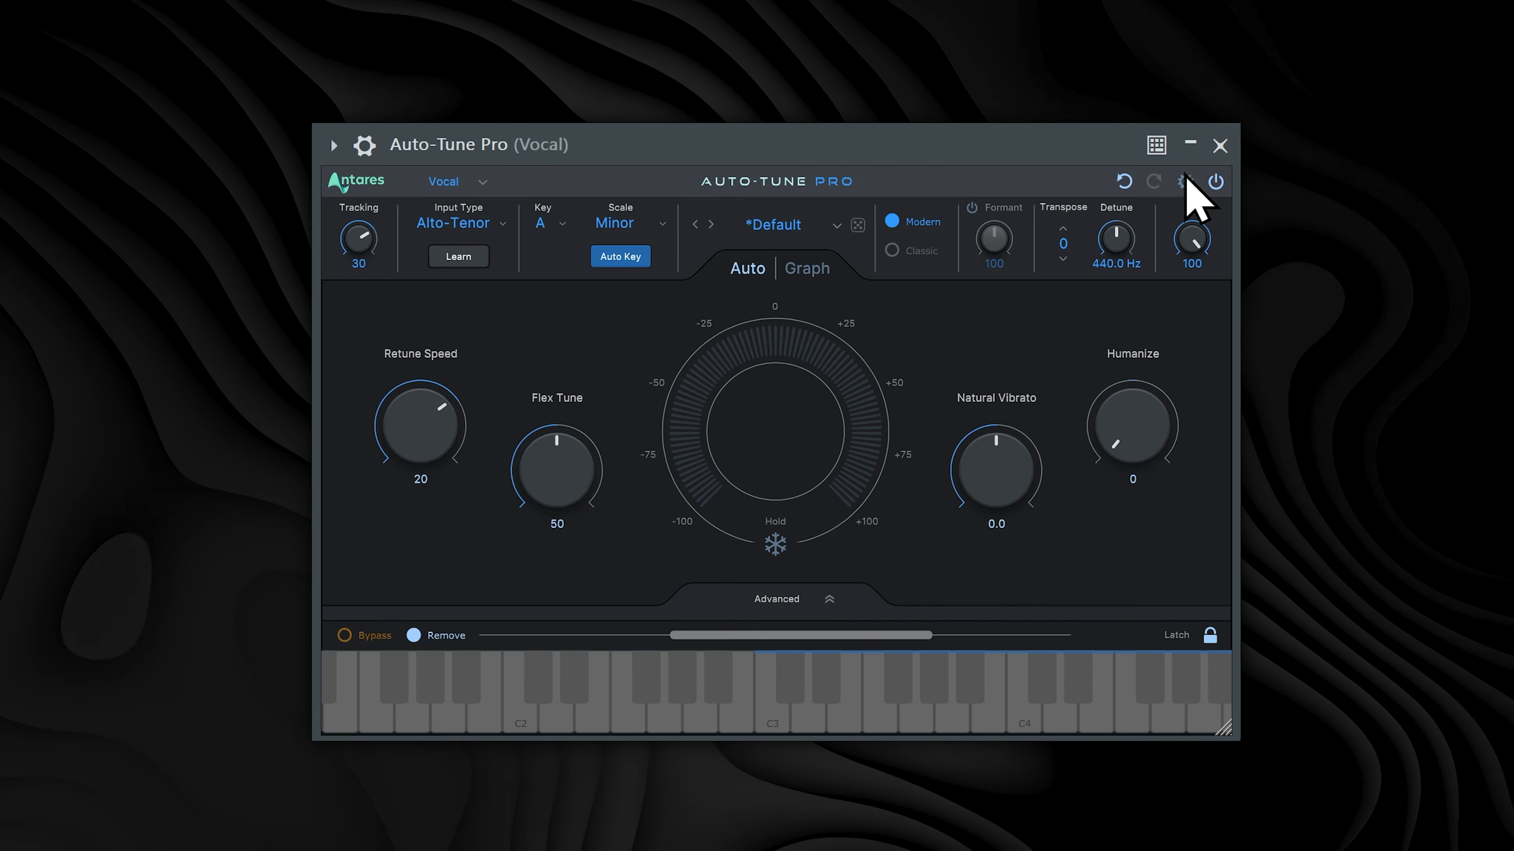
{"action": "left_click", "coordinate": [1186, 183]}
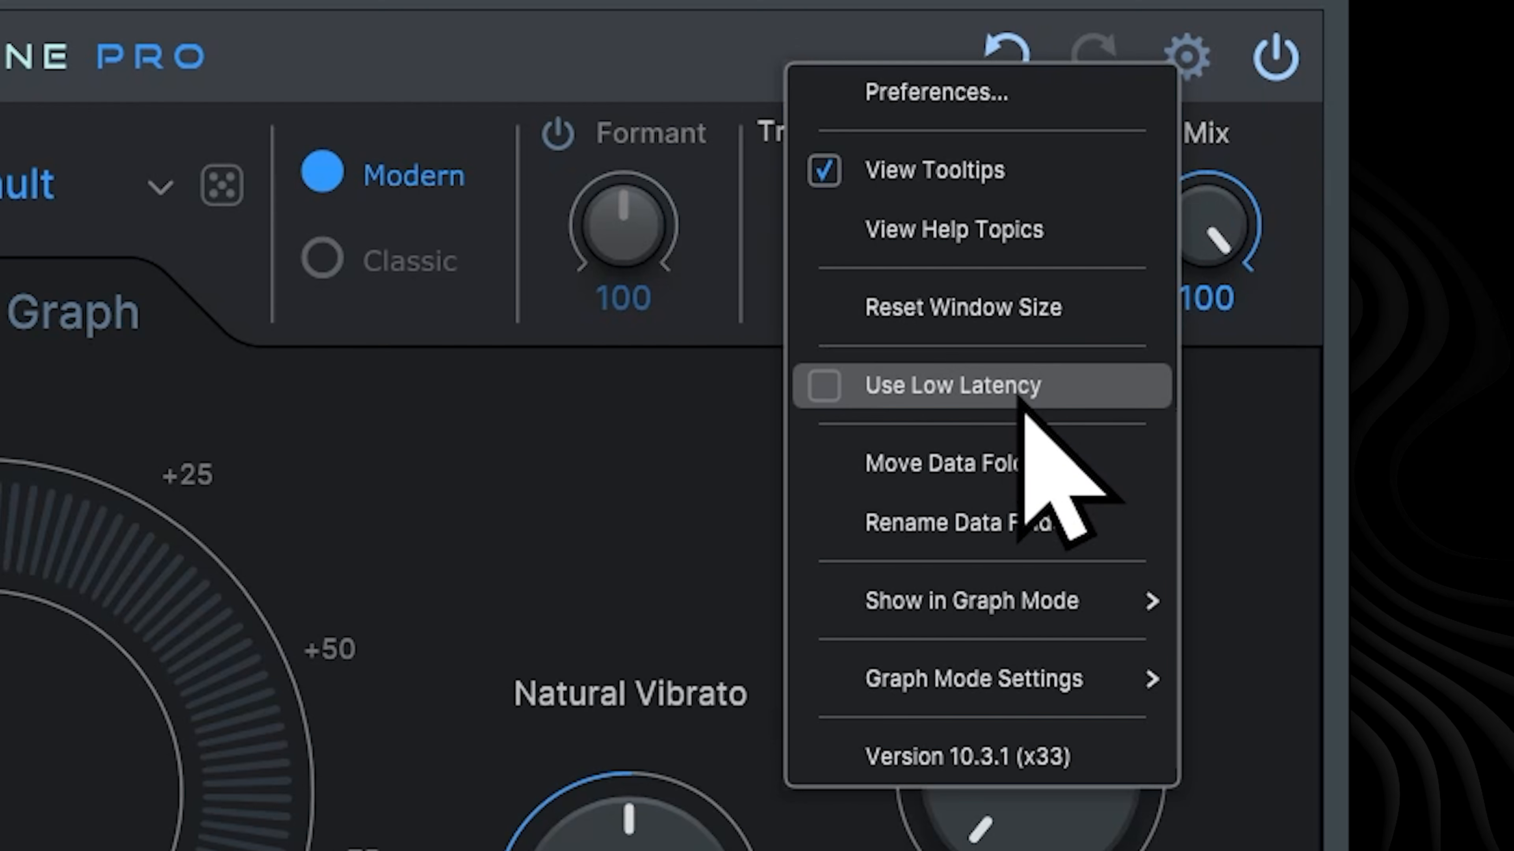
{"action": "left_click", "coordinate": [1018, 397]}
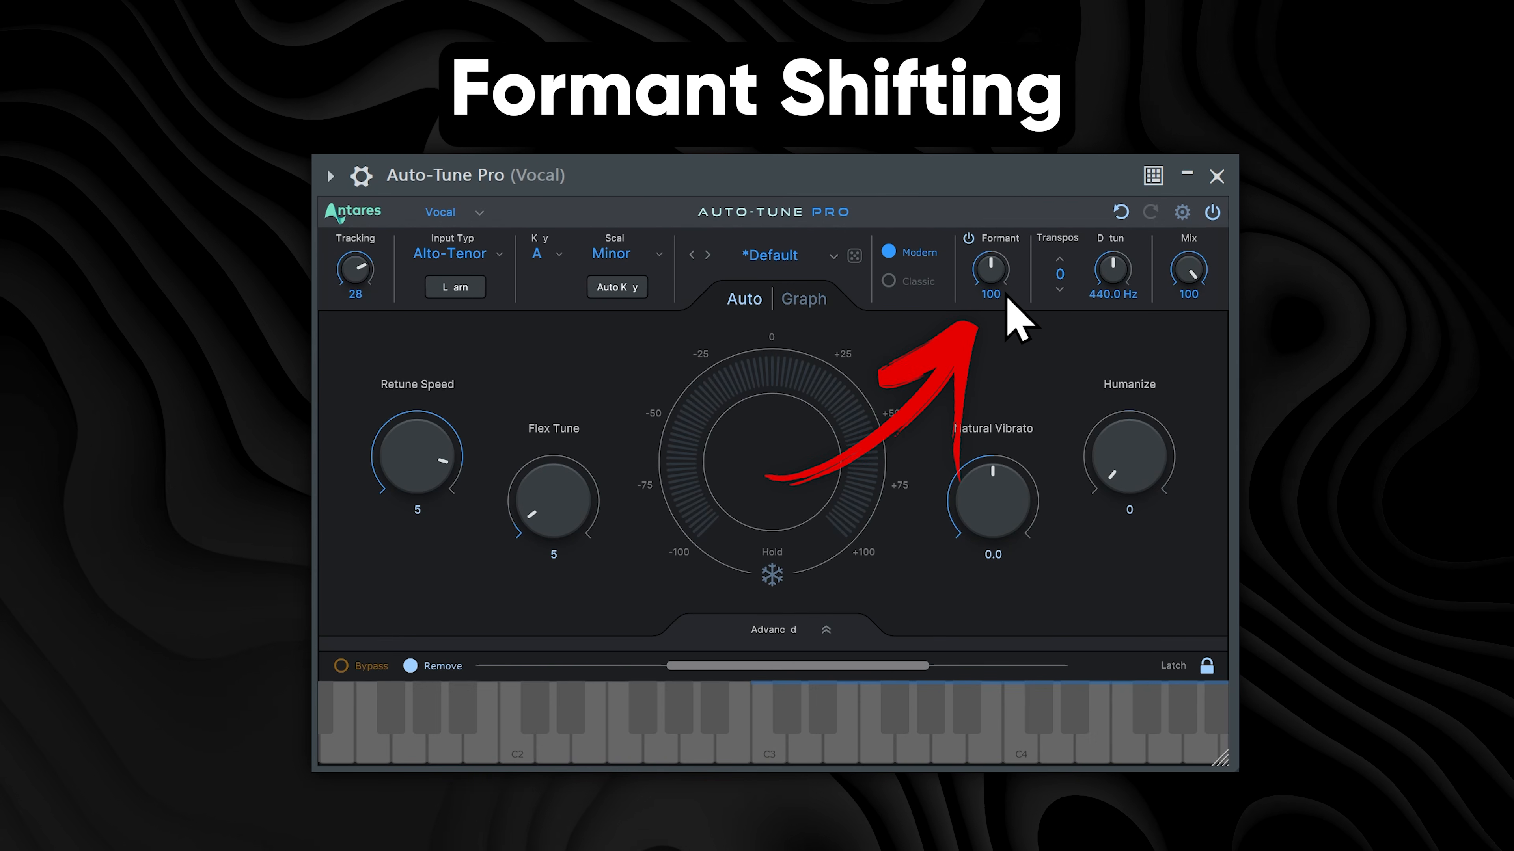
Shift the Formant value down and up while the vocal plays, ending at 92.
{"action": "left_click_drag", "start_coordinate": [1016, 280], "coordinate": [1009, 386]}
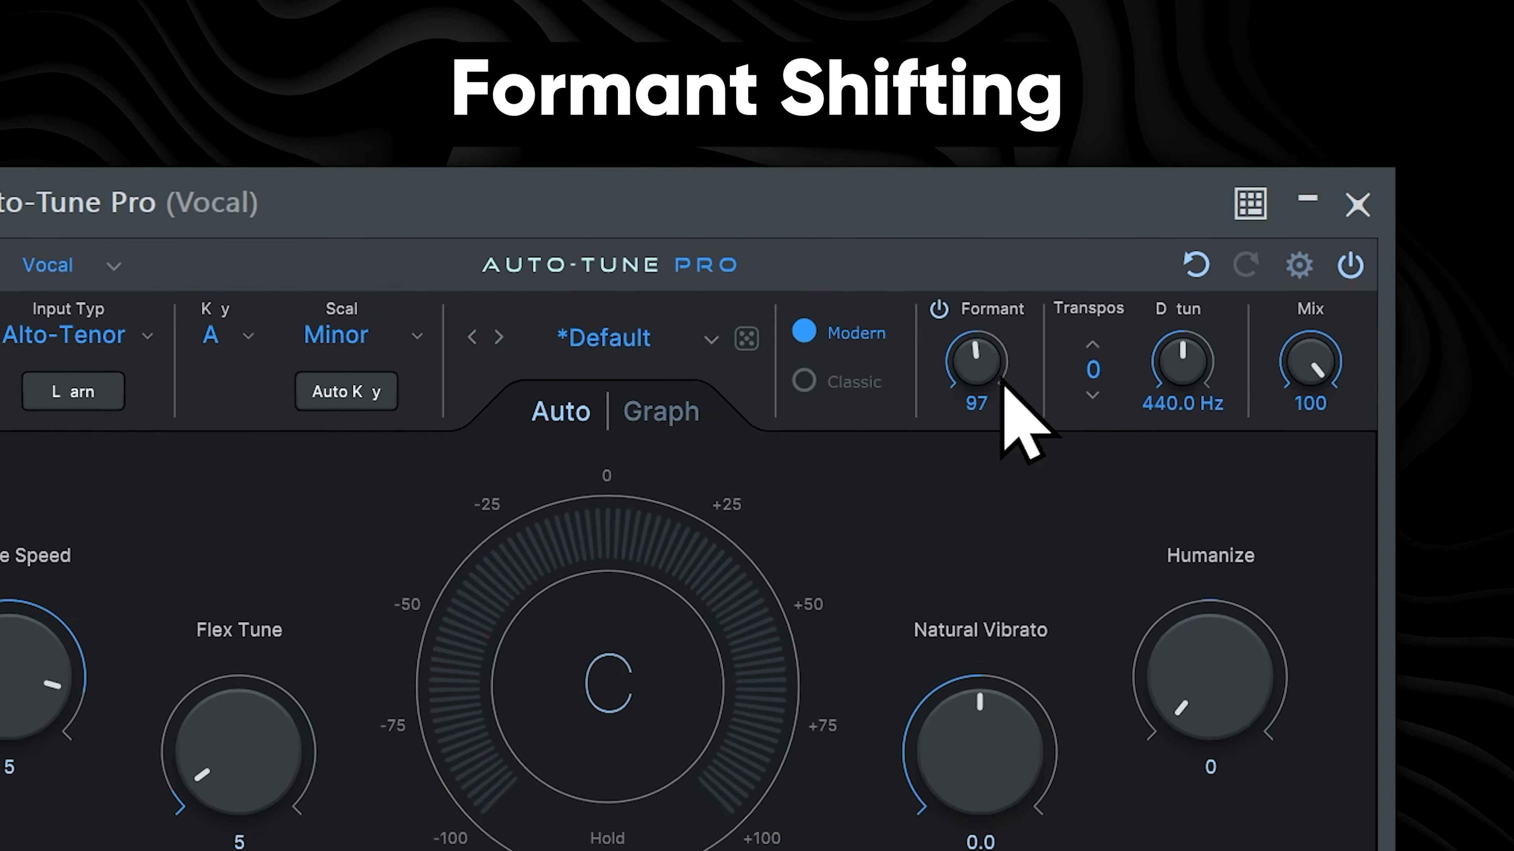
{"action": "left_click_drag", "start_coordinate": [1007, 638], "coordinate": [1051, 220]}
{"action": "left_click_drag", "start_coordinate": [996, 366], "coordinate": [971, 504]}
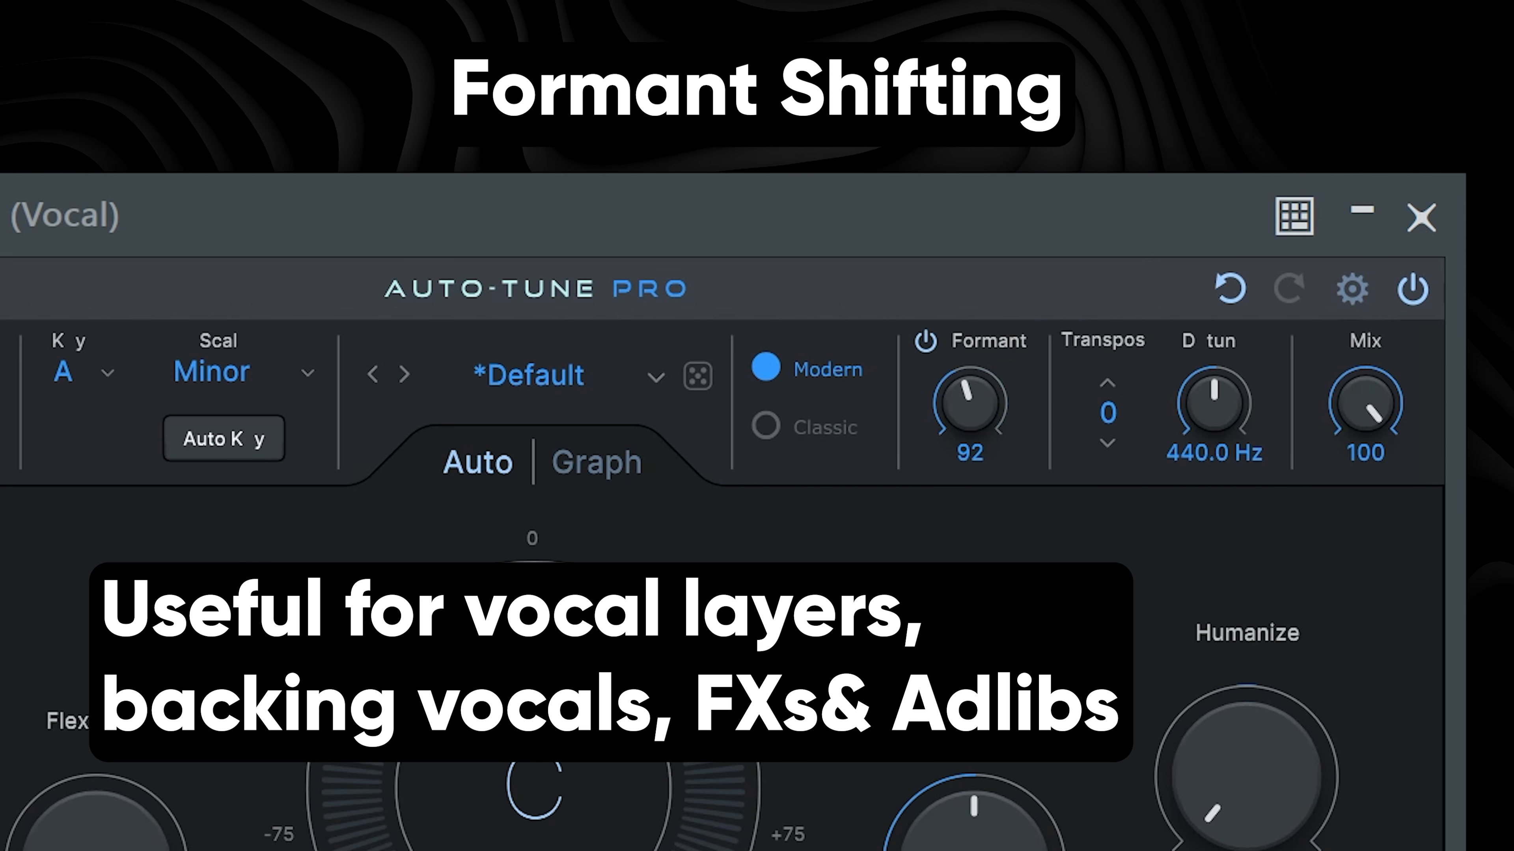
{"action": "mouse_move", "coordinate": [277, 599]}
{"action": "left_mouse_down"}
{"action": "mouse_move", "coordinate": [558, 345]}
{"action": "mouse_move", "coordinate": [1415, 327]}
{"action": "left_mouse_up"}
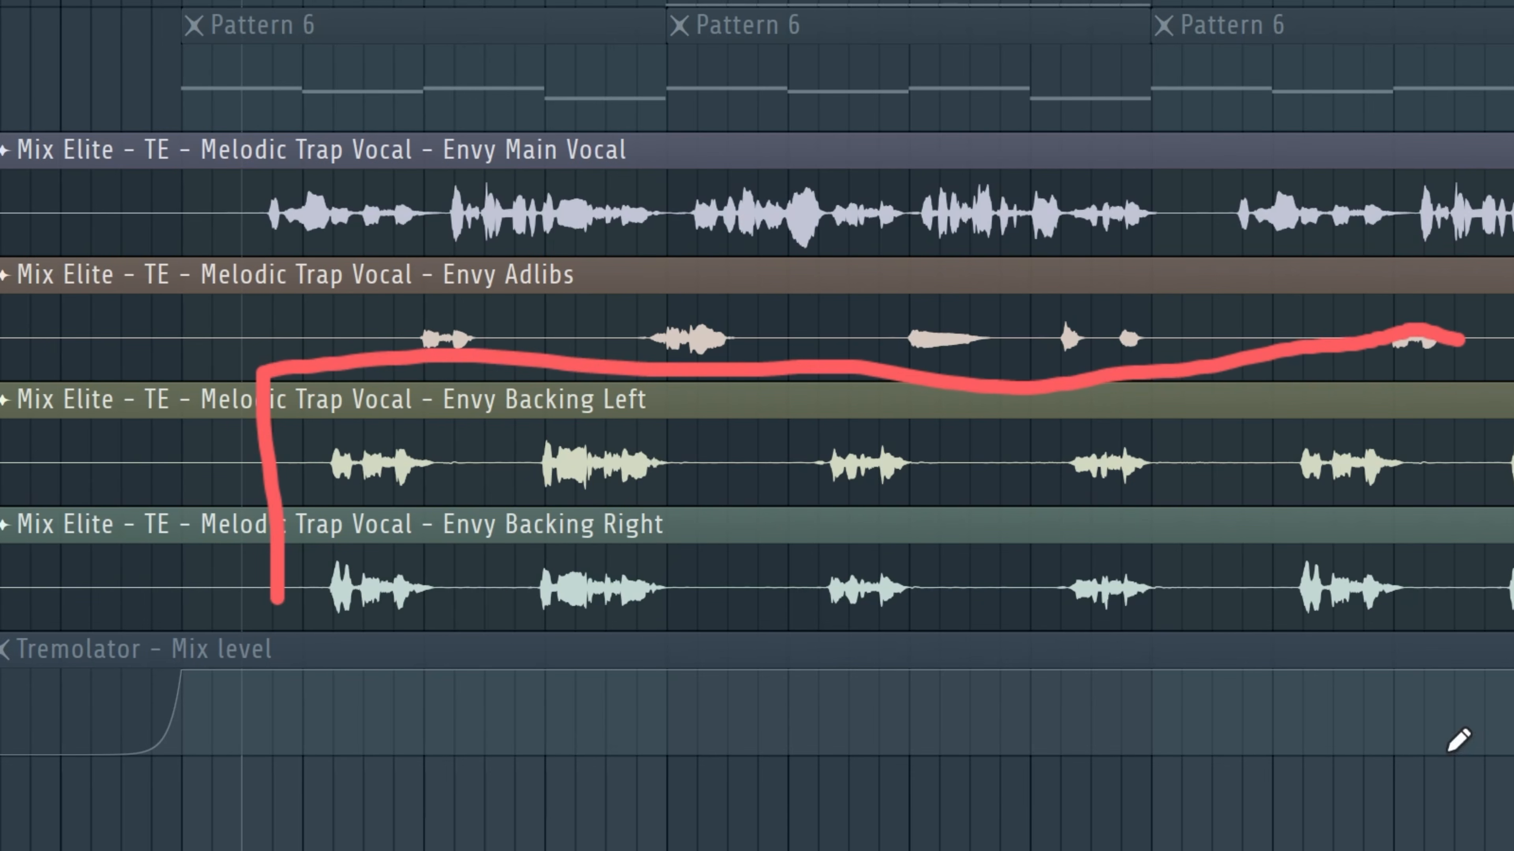
{"action": "mouse_move", "coordinate": [193, 248]}
{"action": "left_mouse_down"}
{"action": "mouse_move", "coordinate": [429, 263]}
{"action": "mouse_move", "coordinate": [170, 164]}
{"action": "left_mouse_up"}
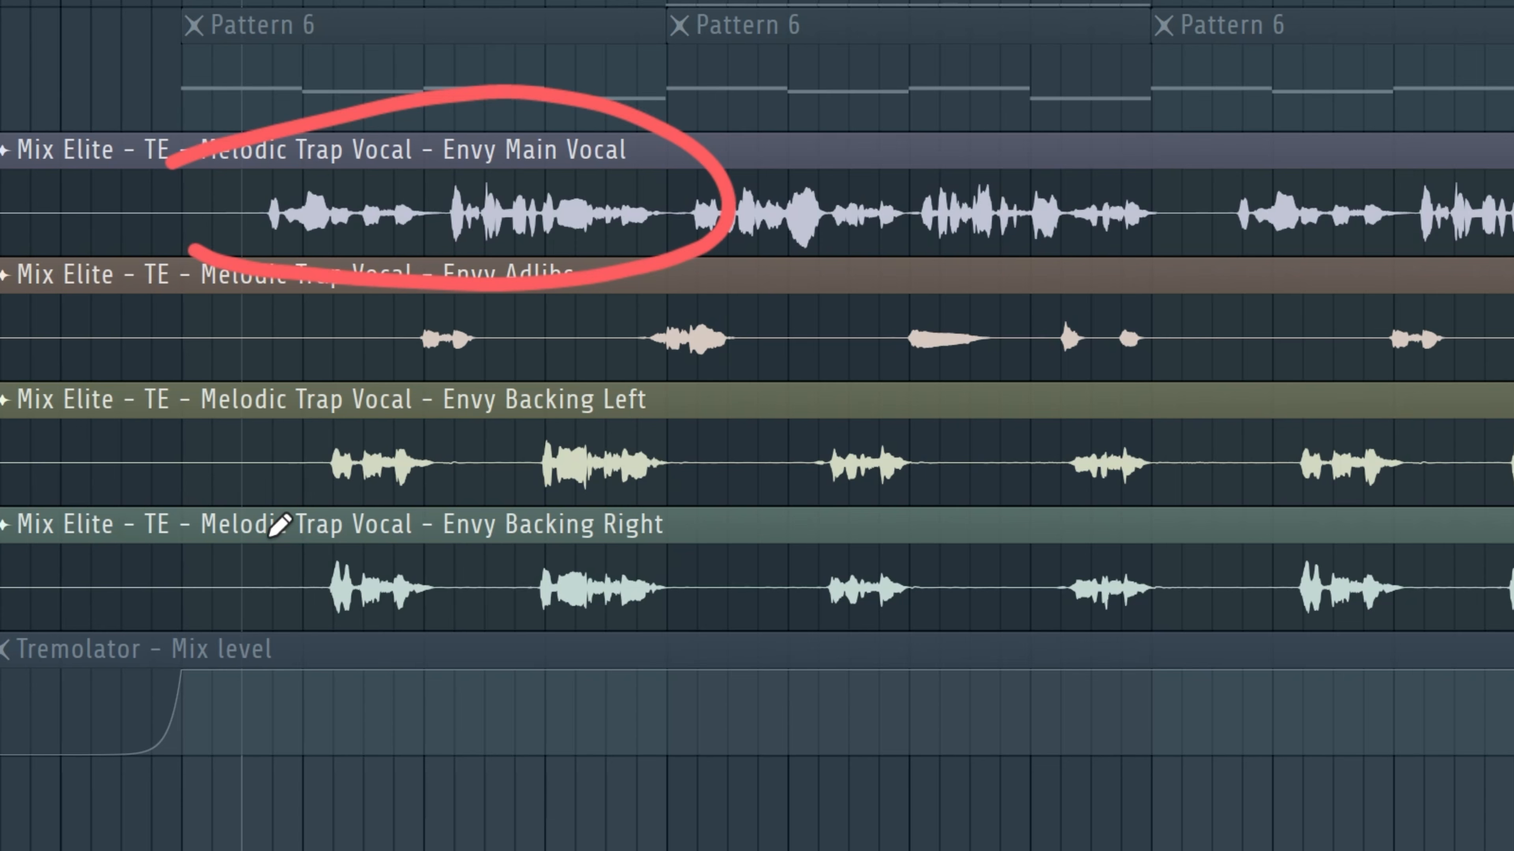